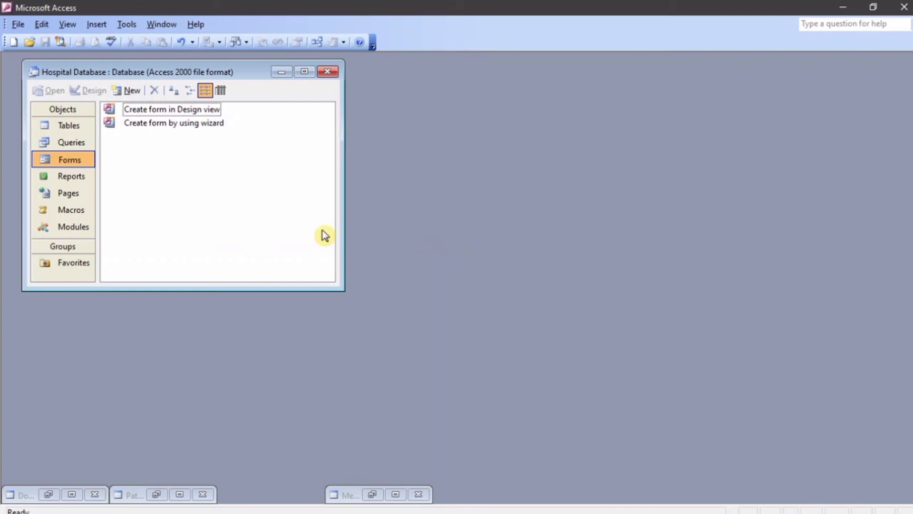
Step: Start creating a form with the Form Wizard and include all fields of the Patient Table
key(Down)
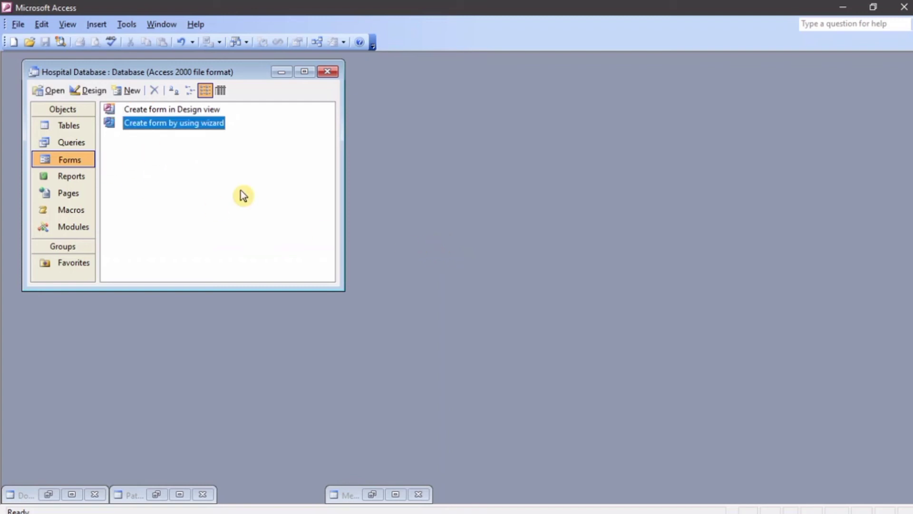
double_click(202, 125)
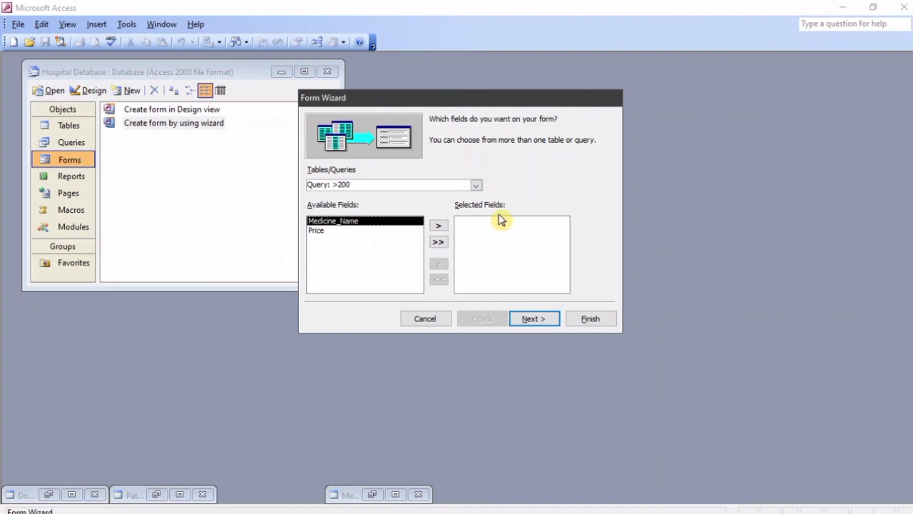
click(477, 187)
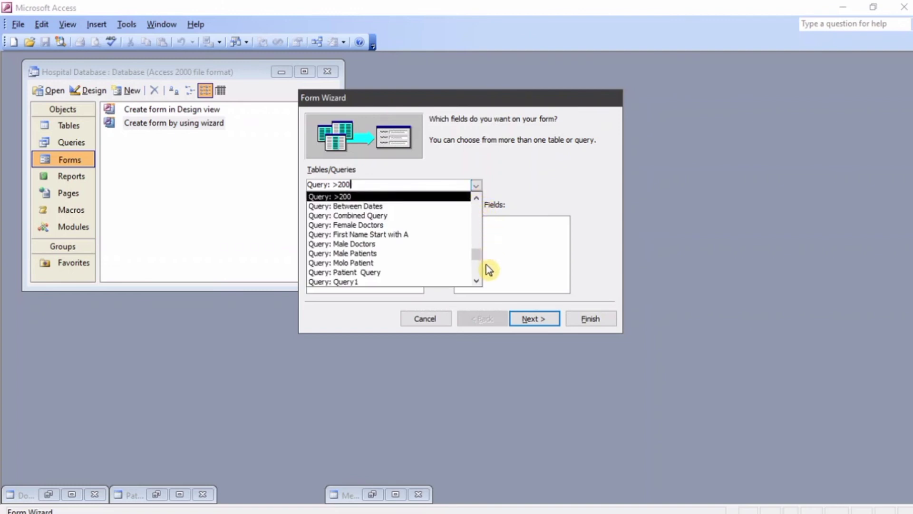
drag(477, 254, 478, 208)
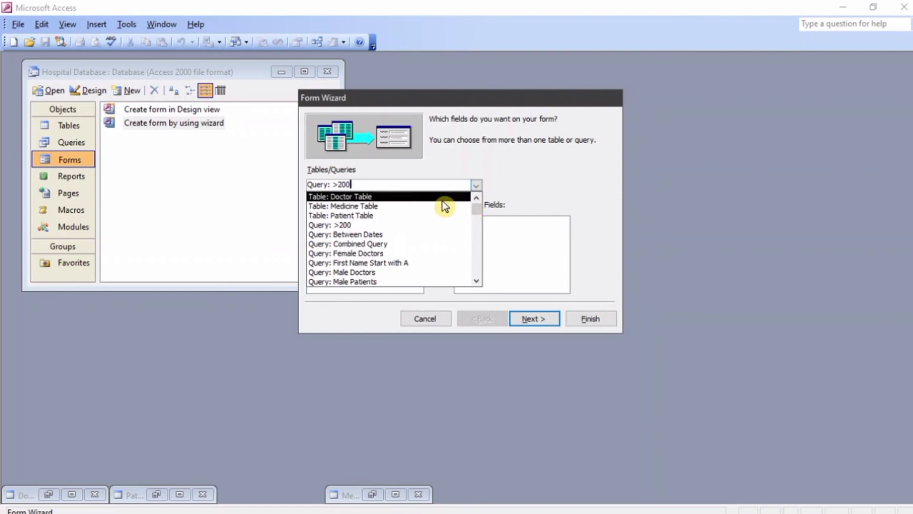
click(433, 216)
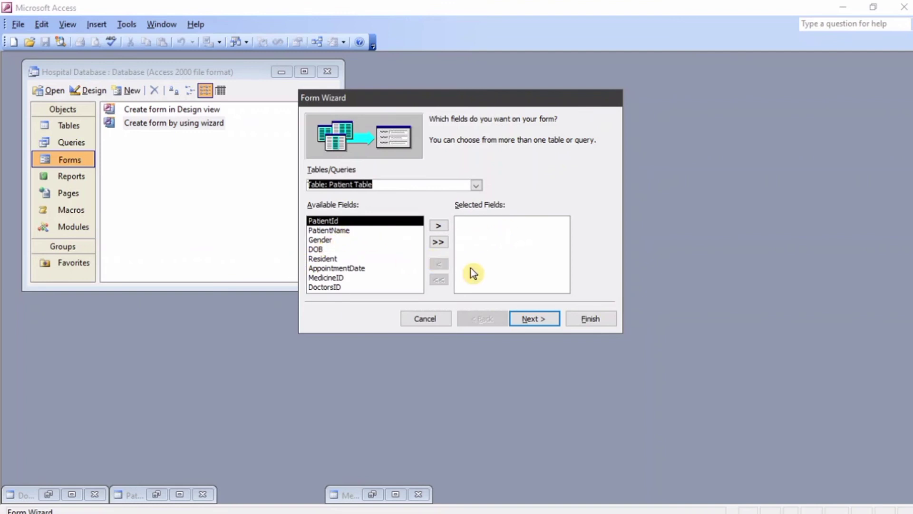
key(Tab)
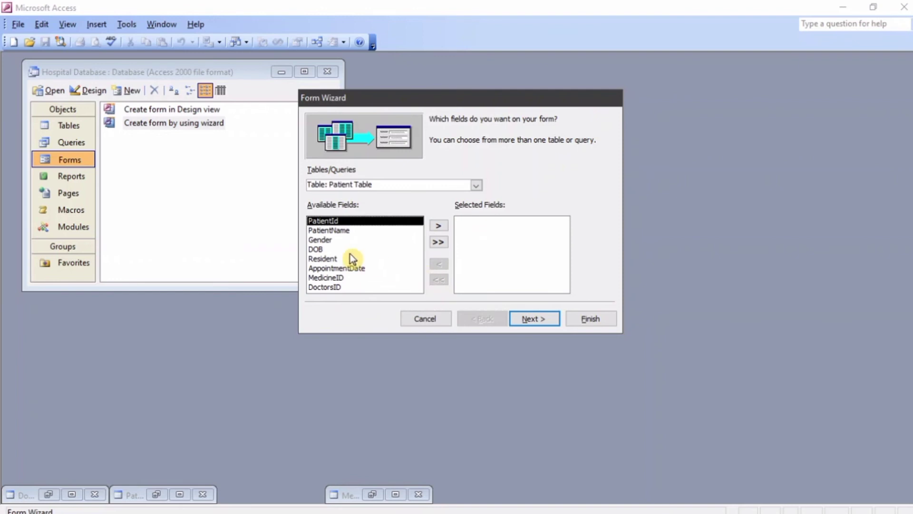
click(439, 241)
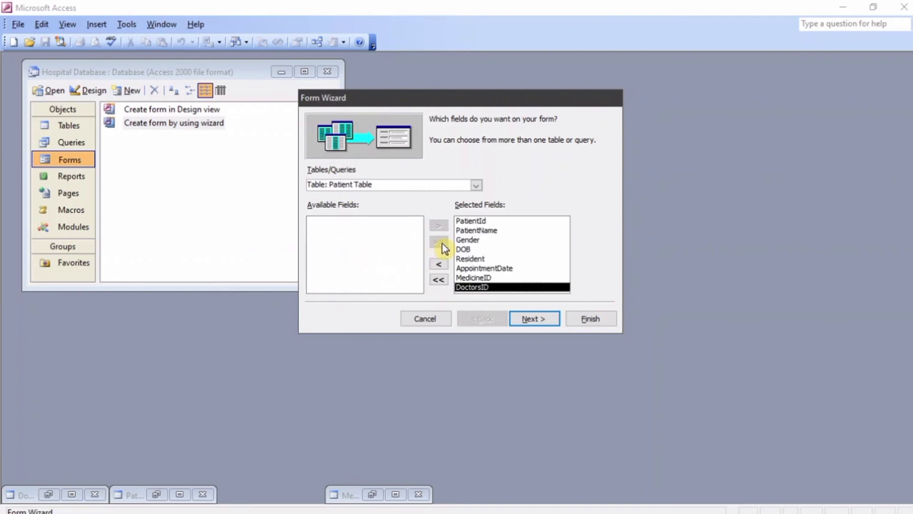
click(532, 330)
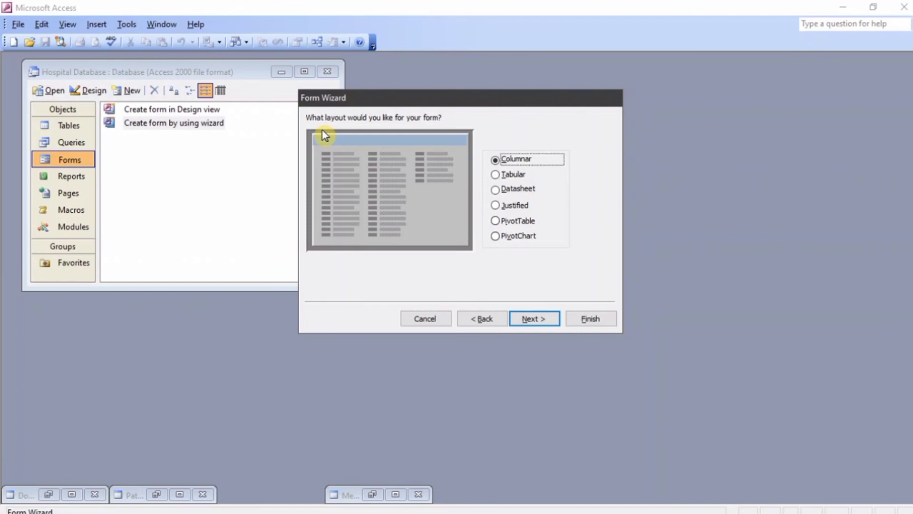
Step: Preview the Tabular, Justified, PivotTable and PivotChart layouts, and choose the Columnar layout for the form
click(505, 176)
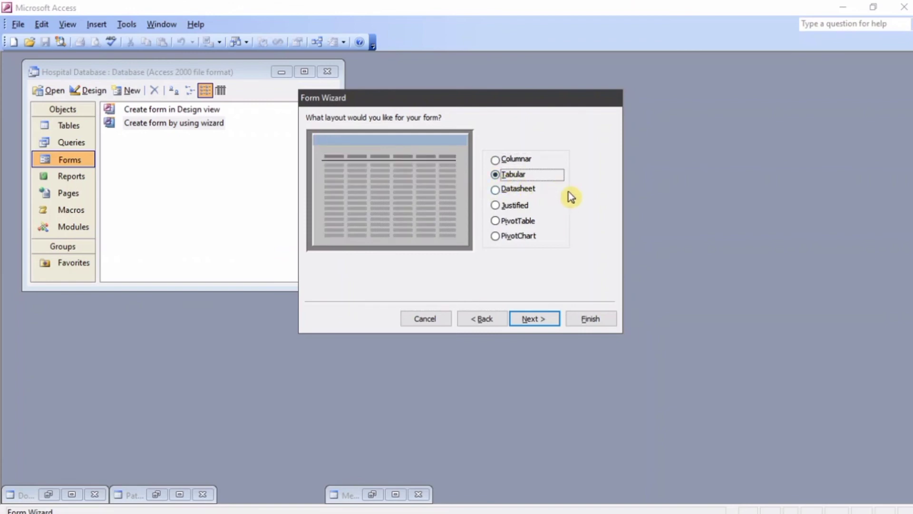
click(526, 191)
click(518, 206)
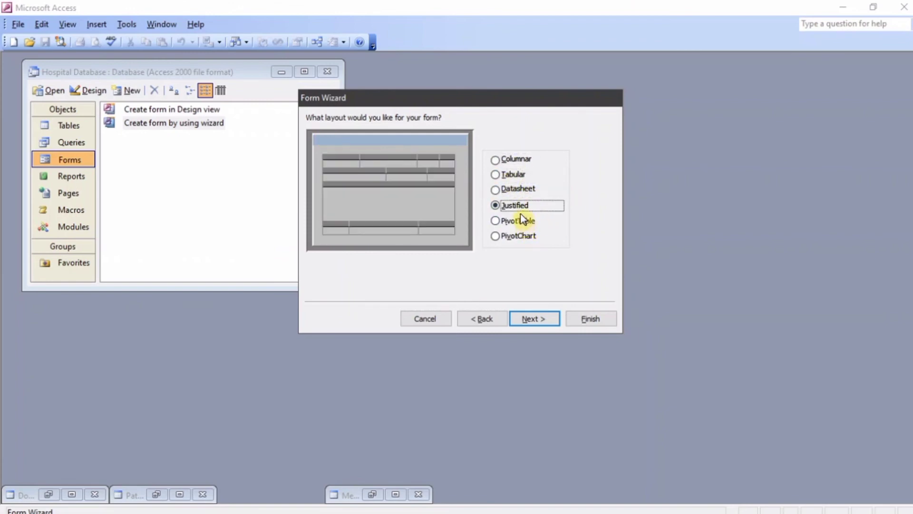
click(518, 221)
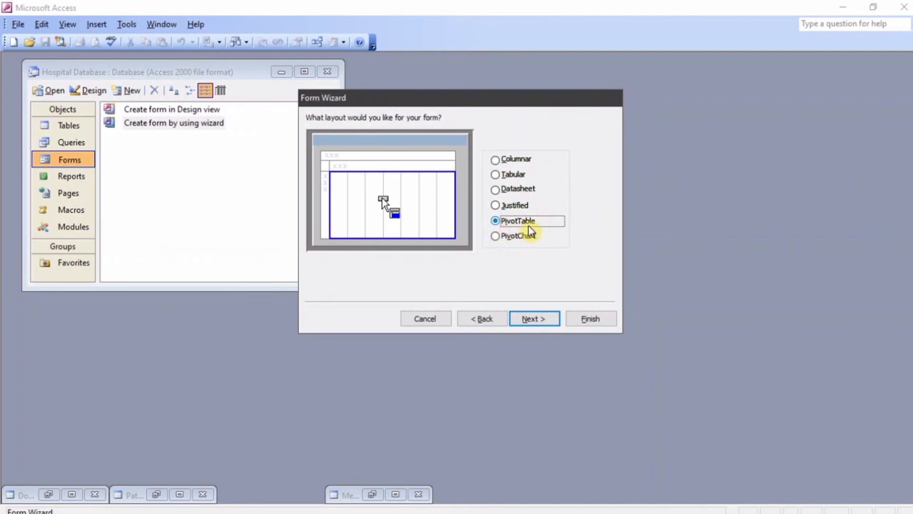
click(515, 236)
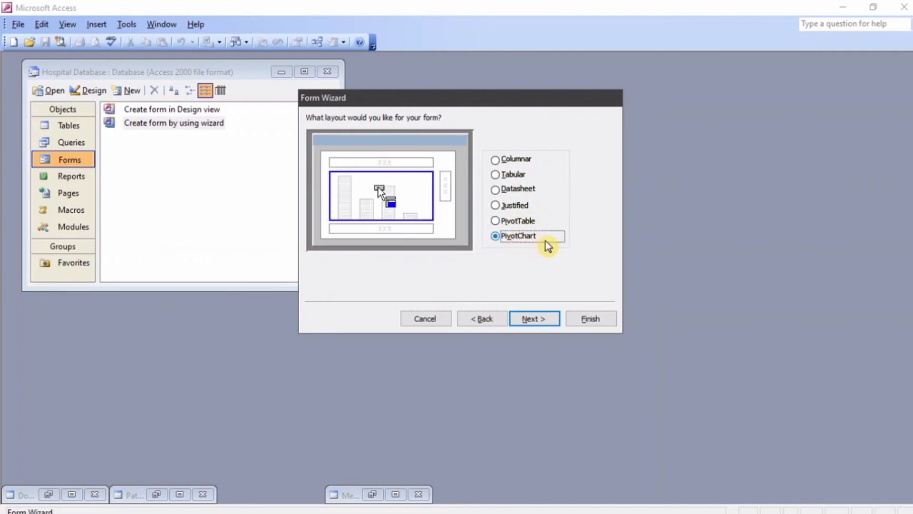
click(521, 161)
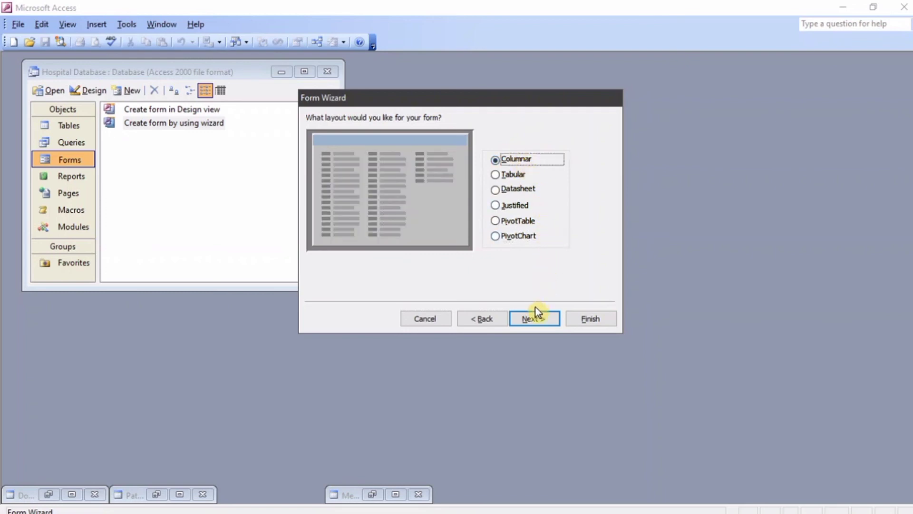
click(534, 319)
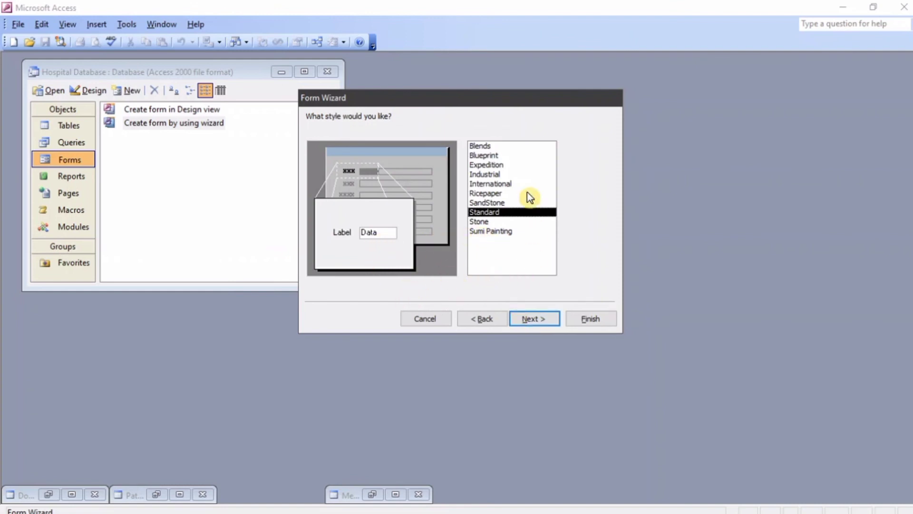
Step: Preview several form styles, including Blueprint and International, and apply the Industrial style
click(501, 146)
click(498, 156)
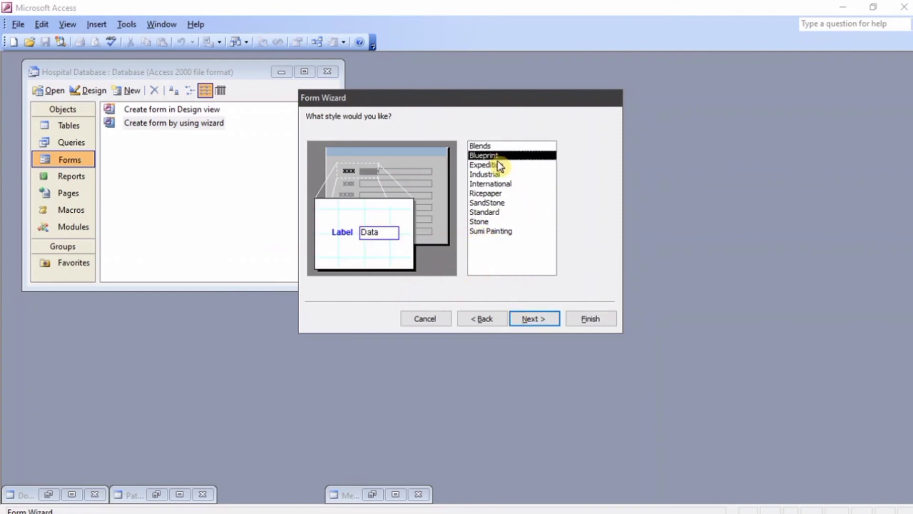
click(499, 174)
click(498, 184)
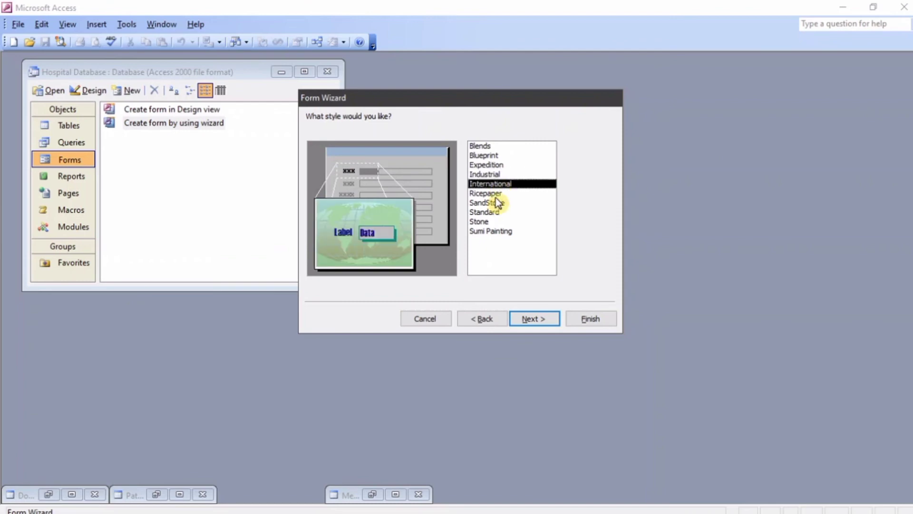
click(489, 175)
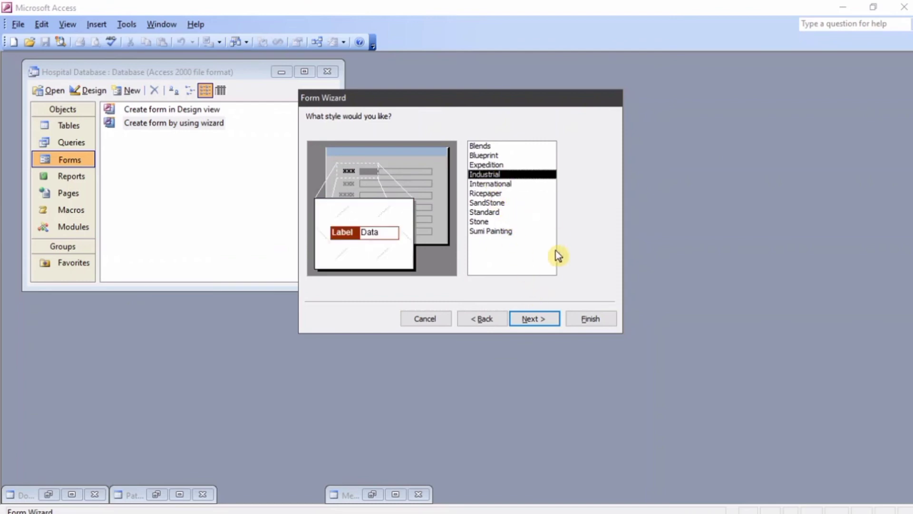
click(547, 319)
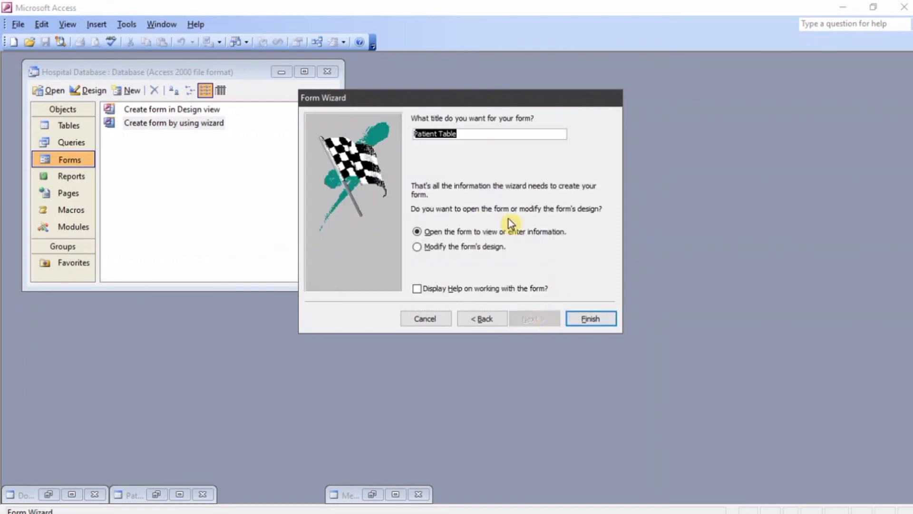
Step: Title the form "Patient Form" and finish the wizard with the form opened for viewing and entering information
click(474, 135)
key(BackSpace)
key(BackSpace)
key(BackSpace)
key(BackSpace)
key(BackSpace)
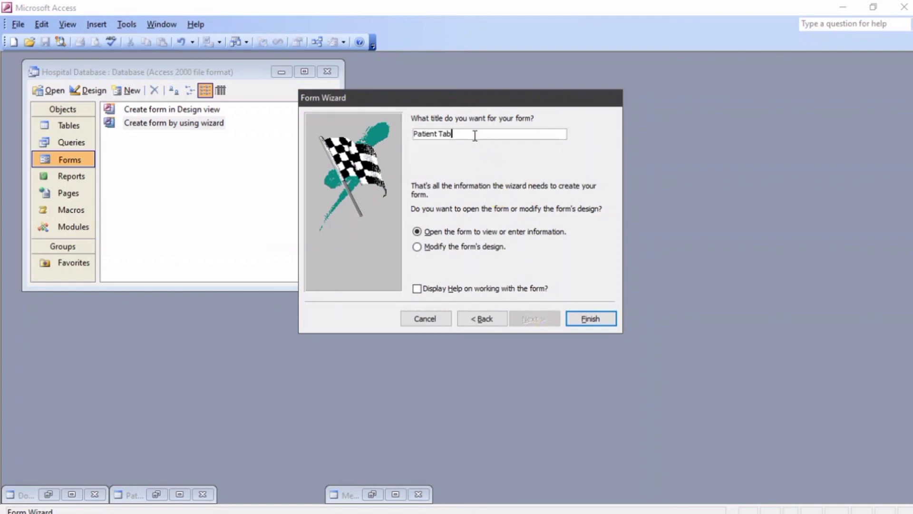
text(Form)
click(592, 319)
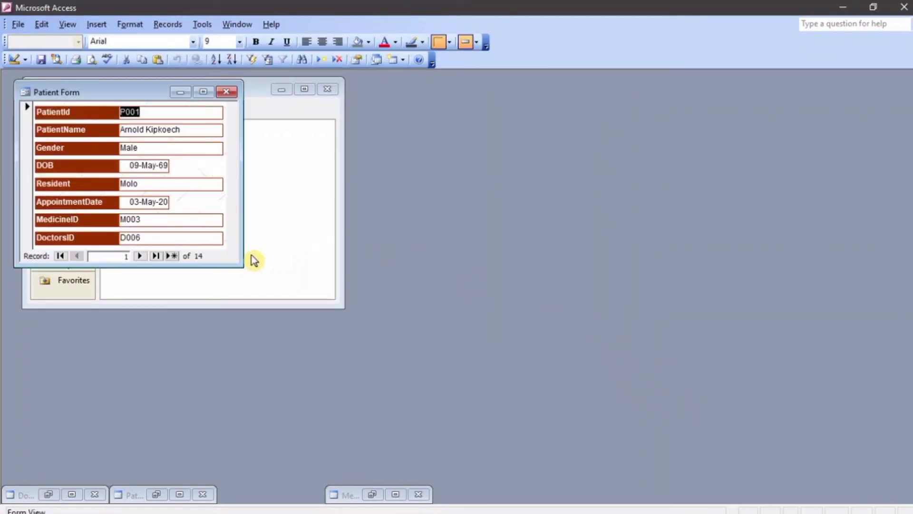
Step: Enlarge the Patient Form window and move it aside to uncover the database window
drag(243, 266, 664, 460)
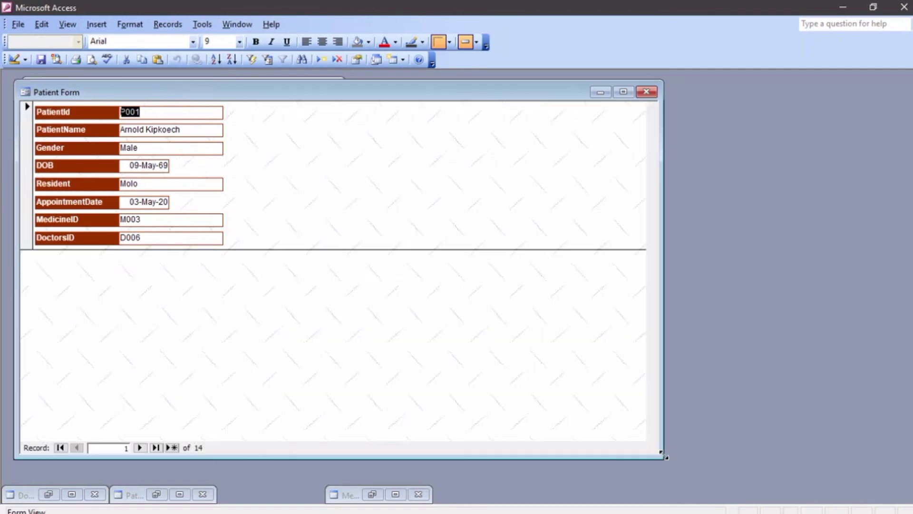
drag(436, 94, 574, 104)
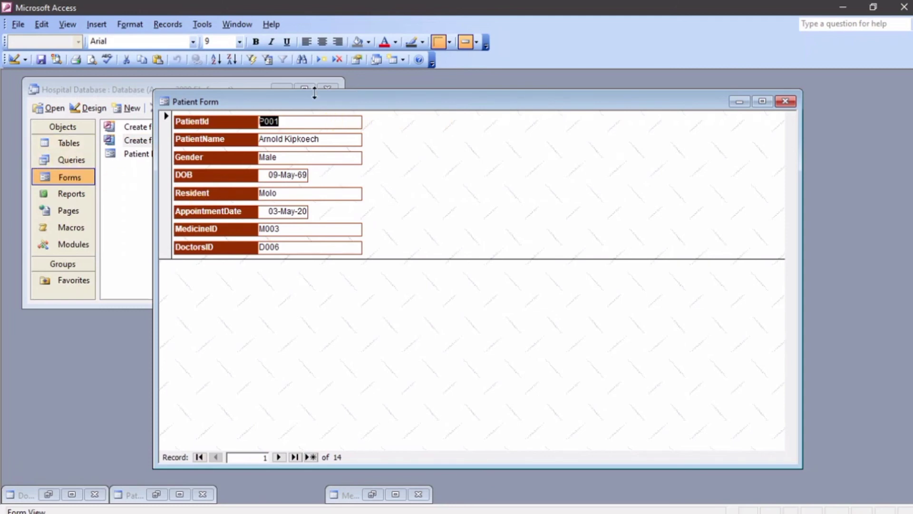
Step: Review the records in the Patient Table, minimize it, and return to the Patient Form
click(85, 145)
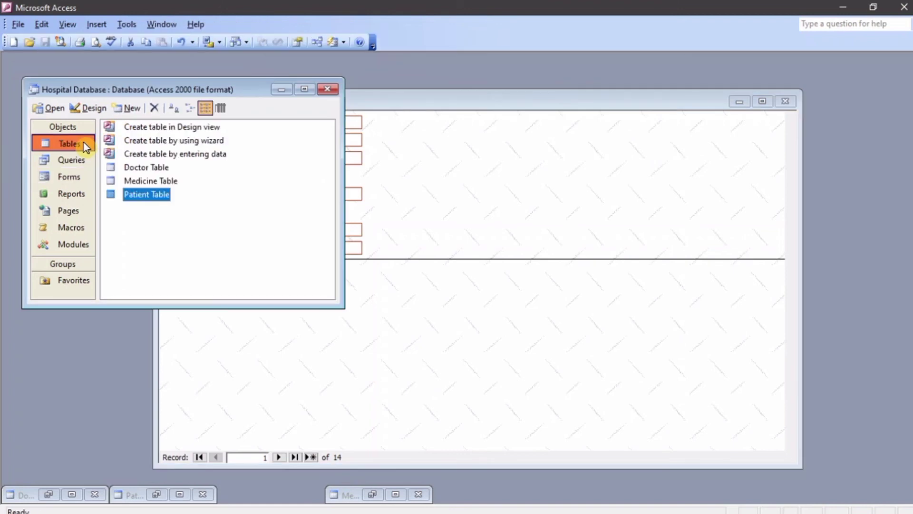
double_click(158, 196)
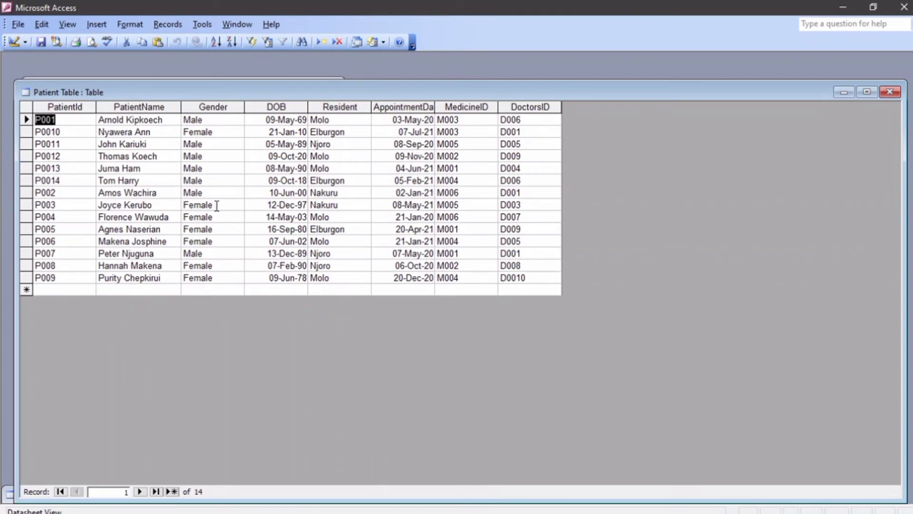
click(845, 93)
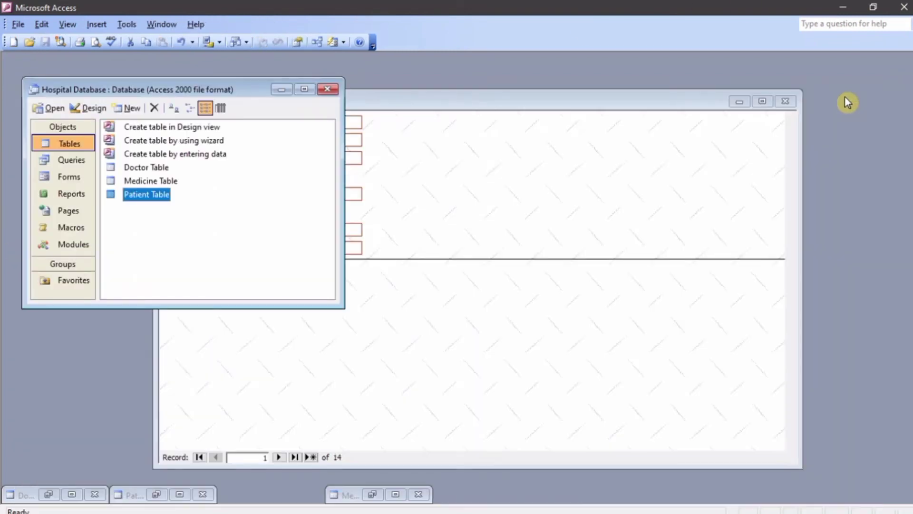
click(588, 192)
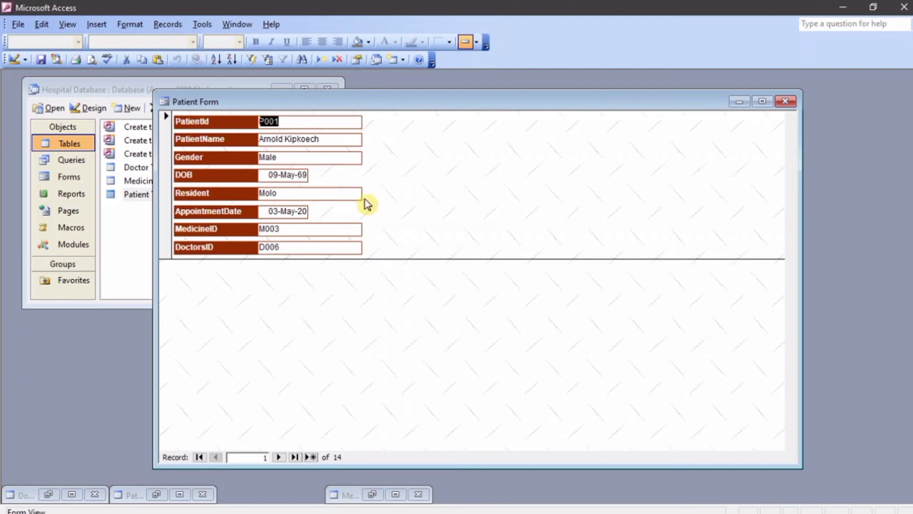
Step: Browse forward through the patient records in the form and jump to the last record
click(280, 457)
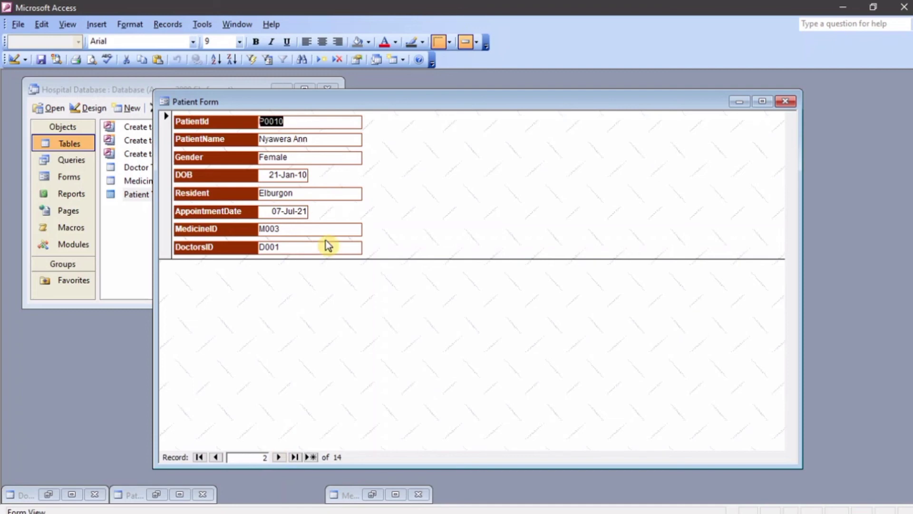
click(279, 457)
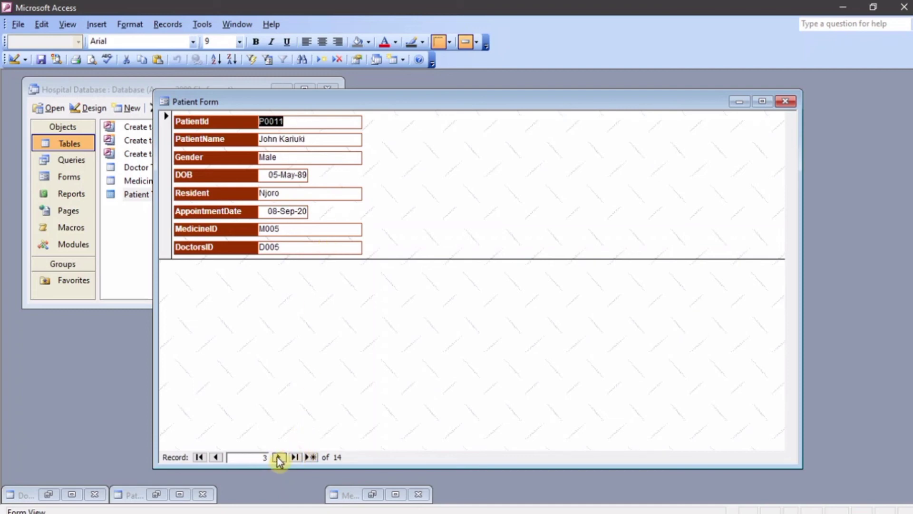
click(279, 457)
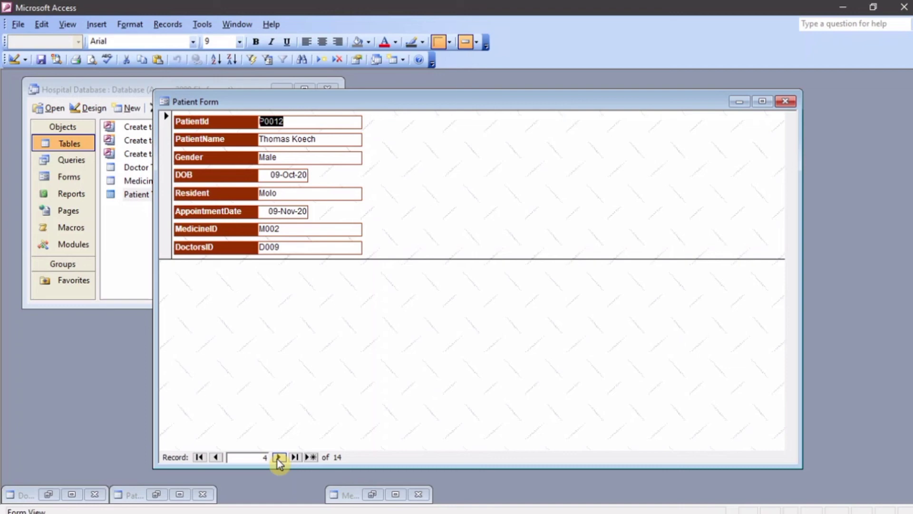
click(296, 458)
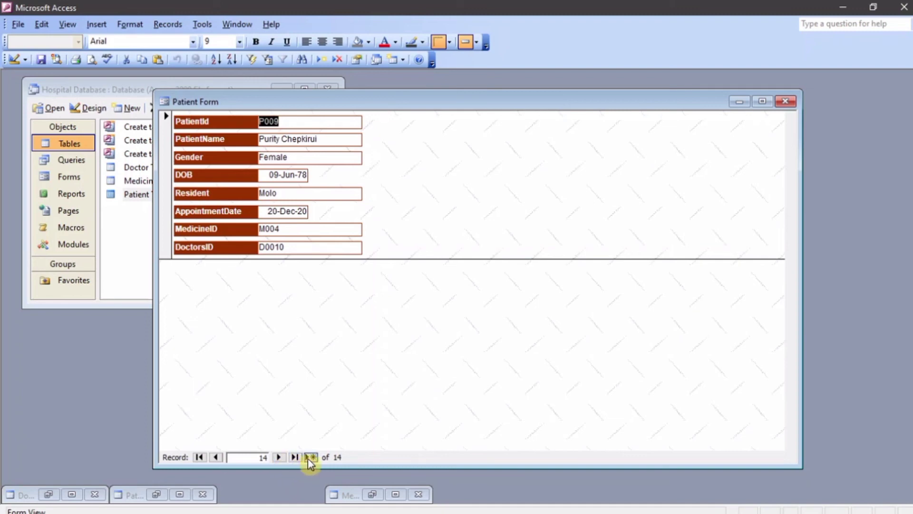
Step: Start a new record in the Patient Form and enter the patient ID after checking the existing IDs in the Patient Table
click(310, 457)
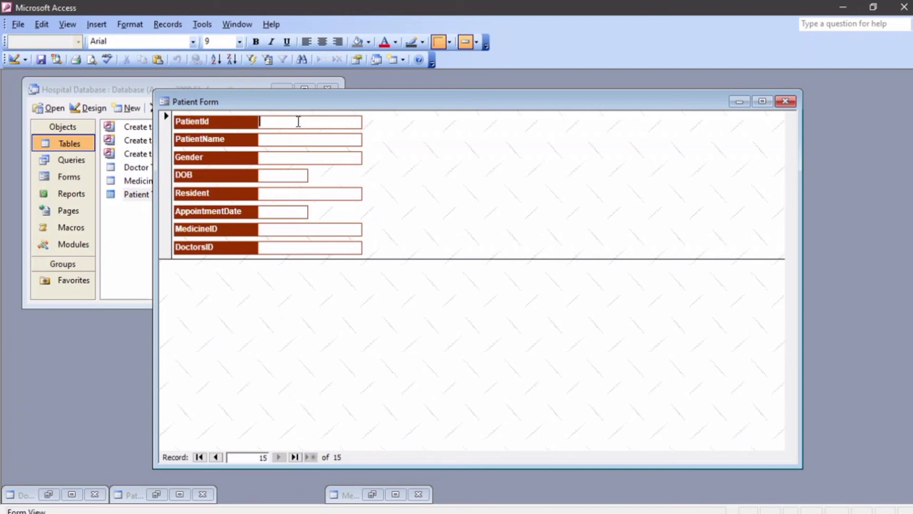
text(P)
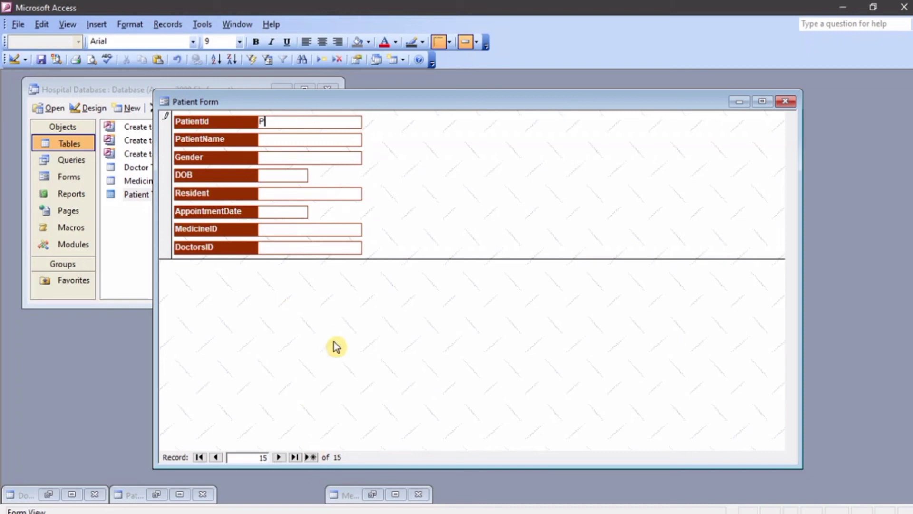
click(128, 497)
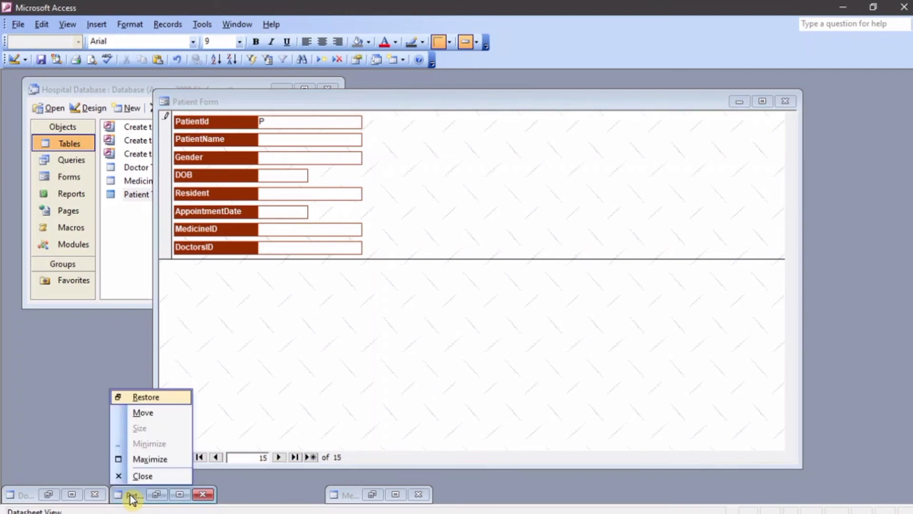
click(153, 494)
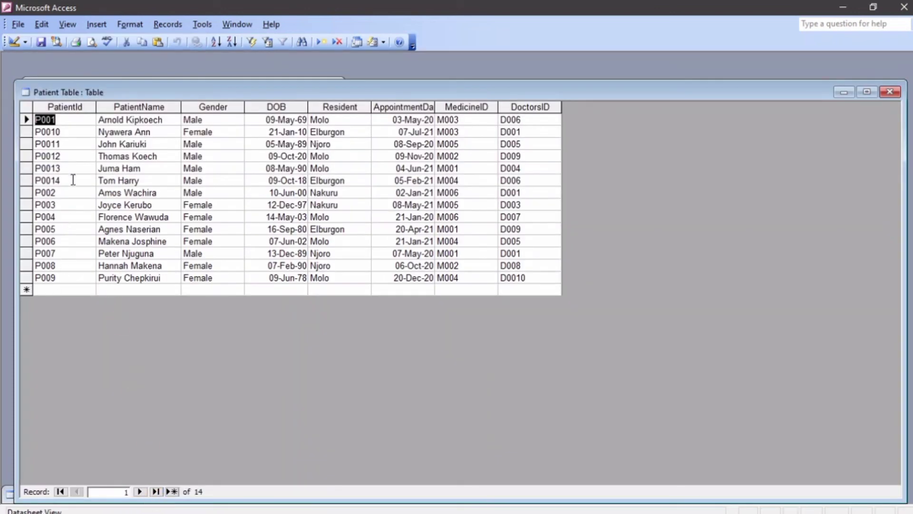
click(844, 92)
text(P0)
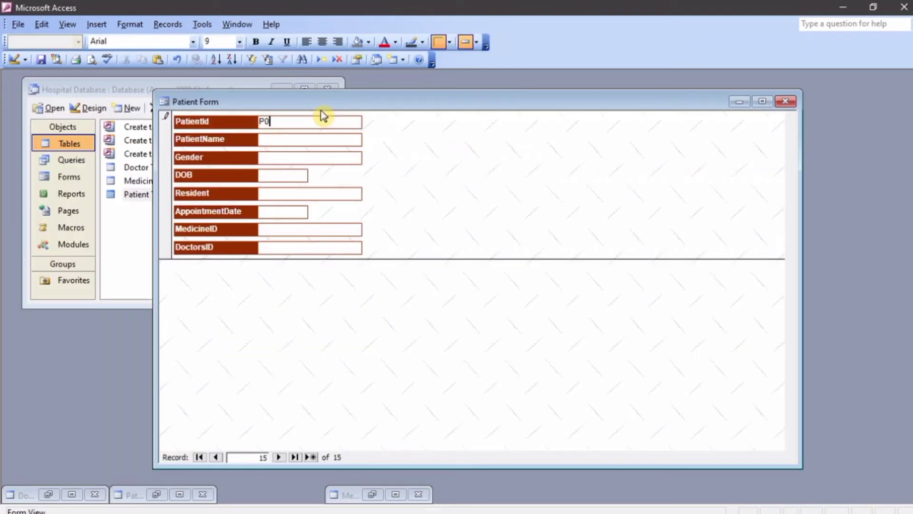
text(016)
Step: Enter the patient's full name, the gender Male and the date of birth in the new record
click(310, 136)
text(James Mbug)
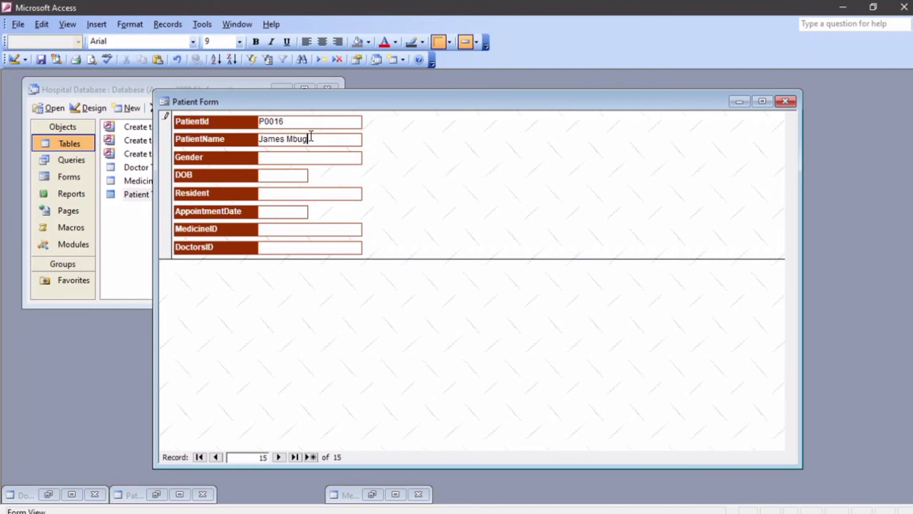
text(ua)
click(288, 163)
text(Male)
text(-2-)
text(2)
text(03)
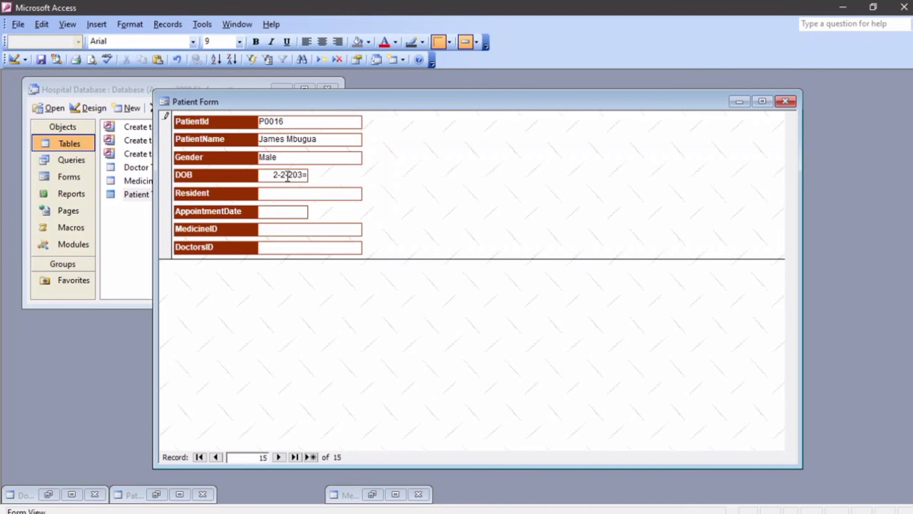
key(Left)
key(Left)
text(0)
Step: Fill in Nakuru as the patient's residence and 7-9-20 as the appointment date
click(267, 195)
text(Nakuru)
click(281, 210)
text(7-9-)
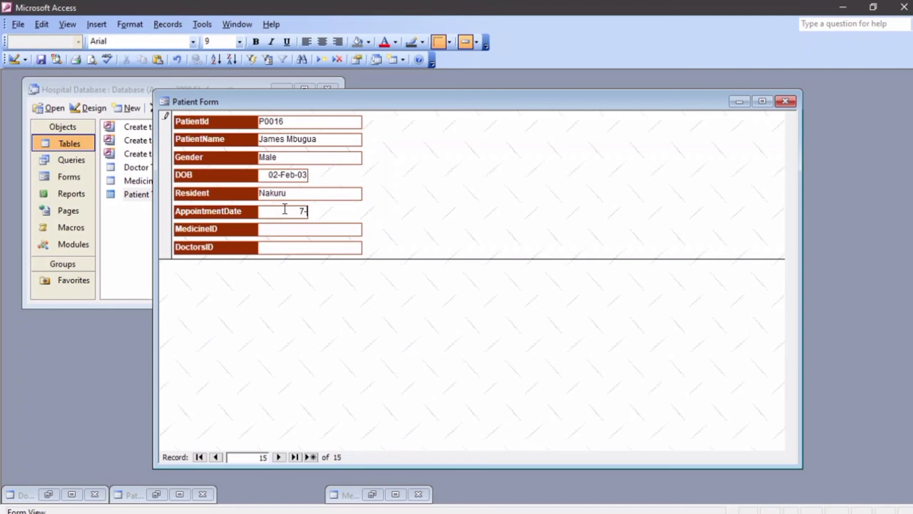
text(20)
Step: Enter medicine ID M001 and the doctor's ID, then save the record by moving on to a blank one
click(285, 226)
text(M001)
click(284, 242)
text(M)
key(BackSpace)
text(D002)
click(310, 457)
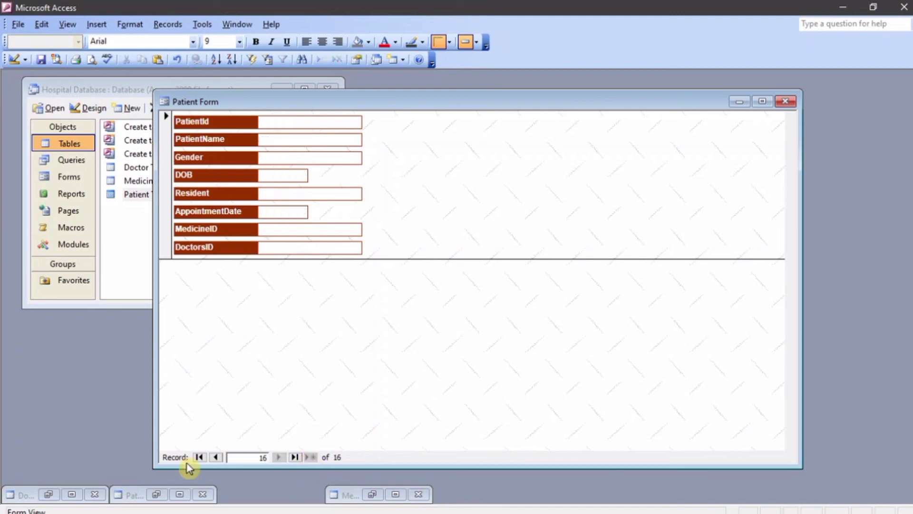
Step: Correct the last digit of the new record's patient ID, save the change and bring up the Patient Table to check it
click(216, 457)
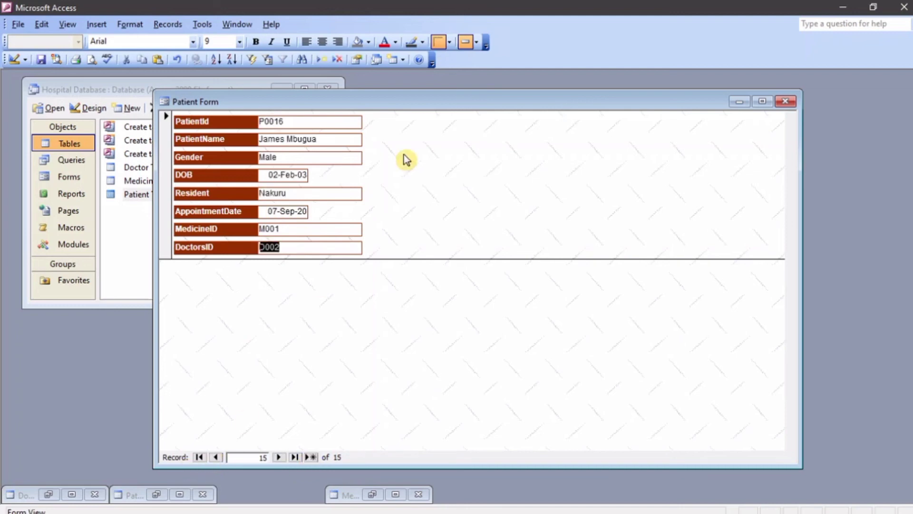
click(308, 123)
key(BackSpace)
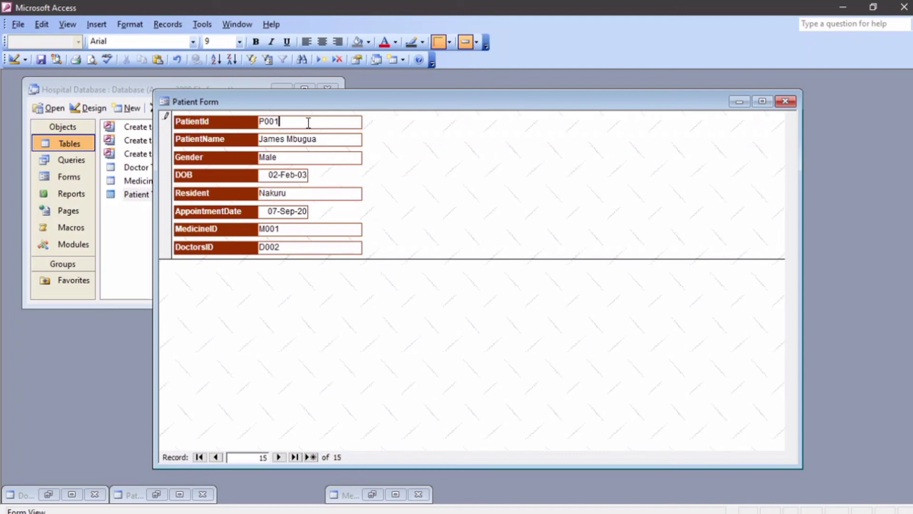
text(5)
click(217, 457)
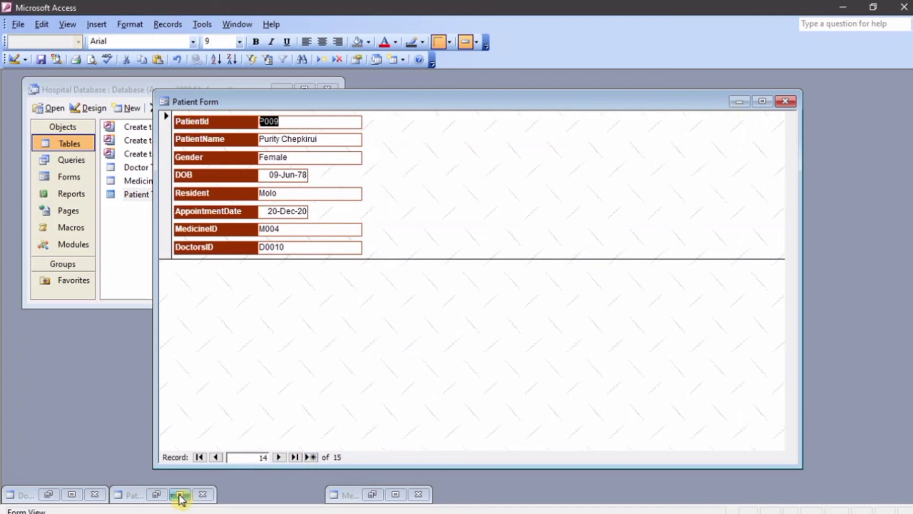
click(164, 496)
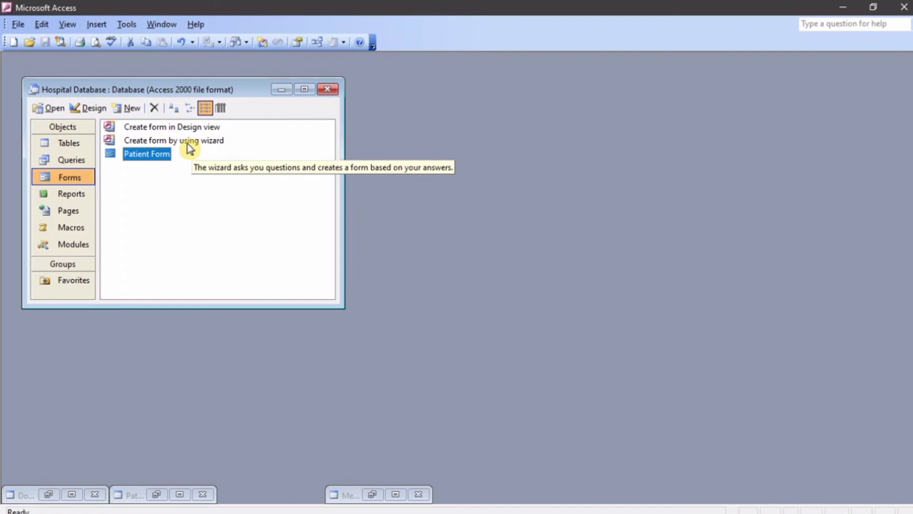
Step: Start a new form with the Form Wizard and include all fields of the Male Doctors query
double_click(190, 149)
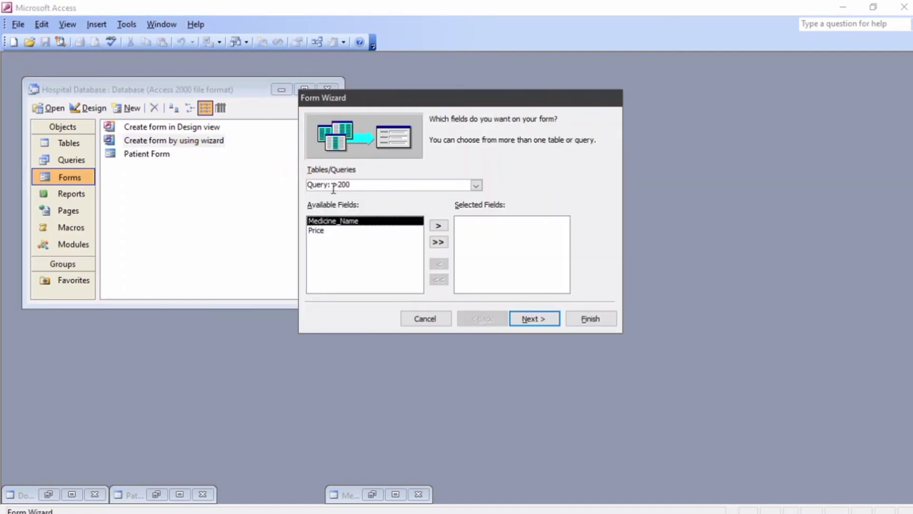
click(475, 185)
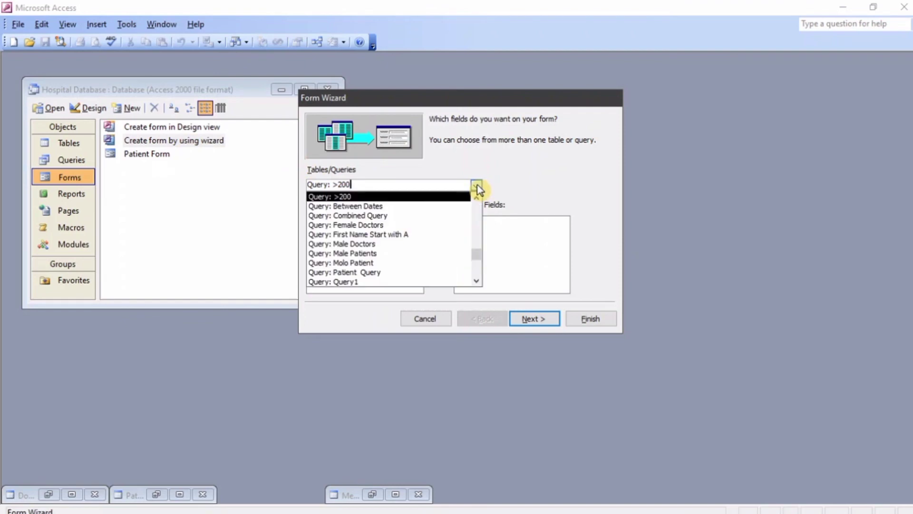
click(449, 247)
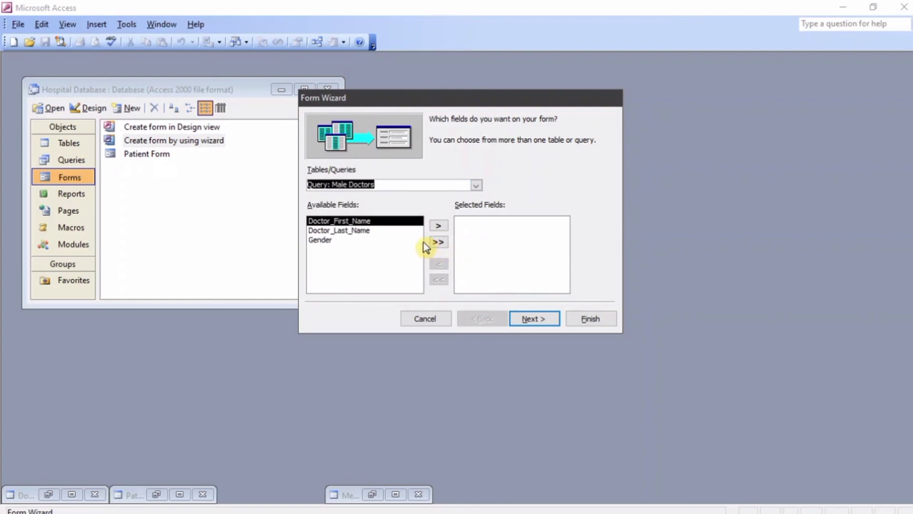
click(437, 243)
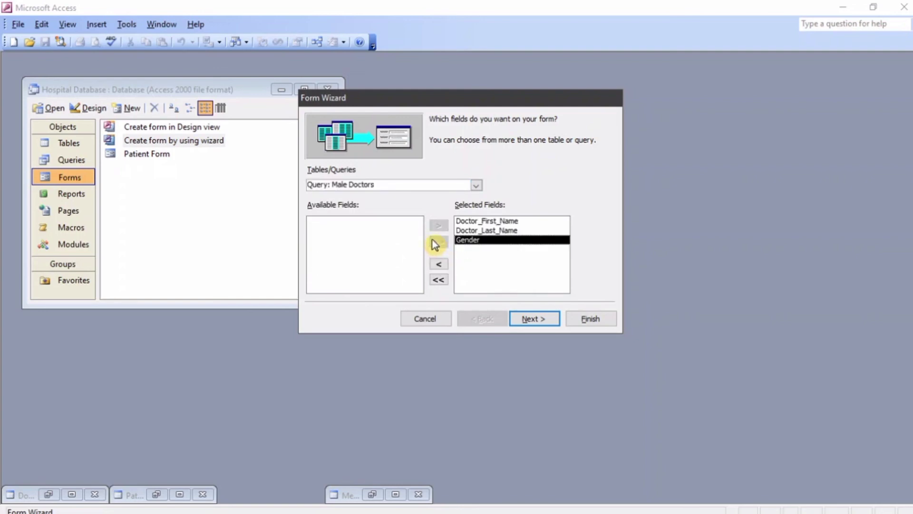
Step: Give the new form the Tabular layout and the Sumi Painting style
click(540, 317)
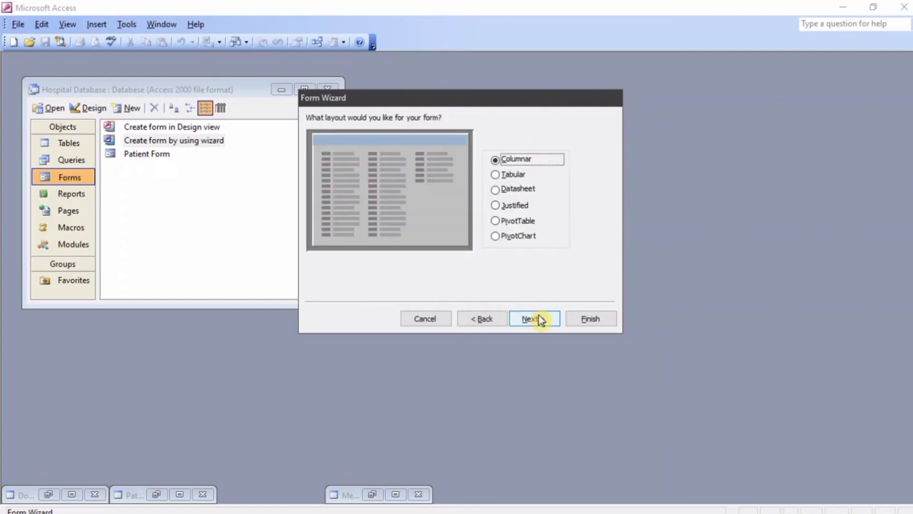
click(515, 178)
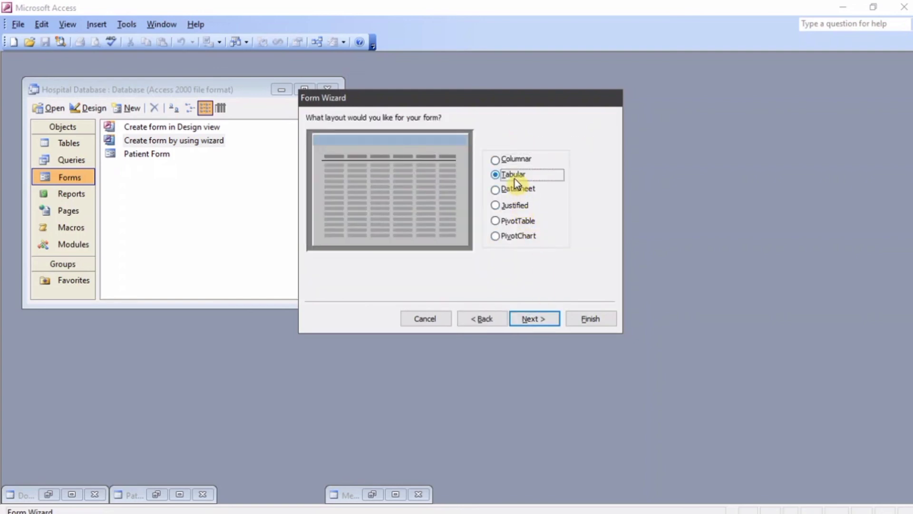
click(530, 320)
click(523, 231)
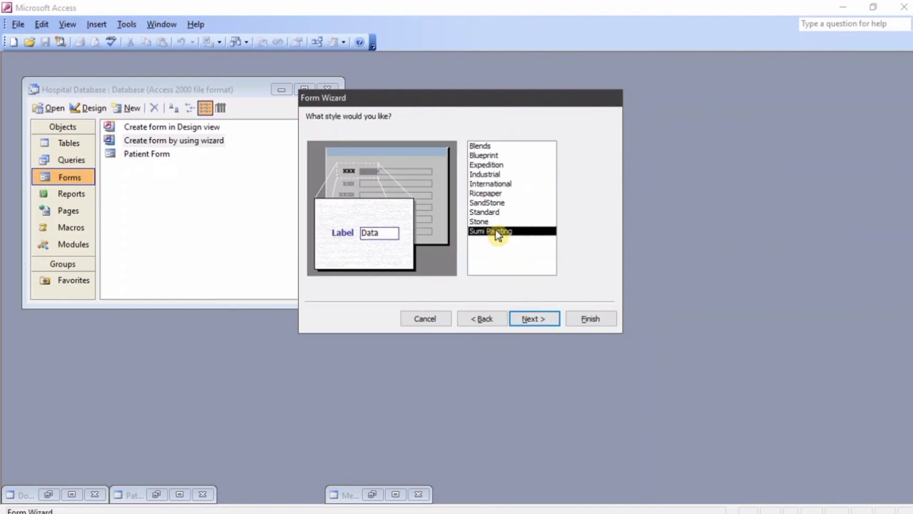
click(535, 318)
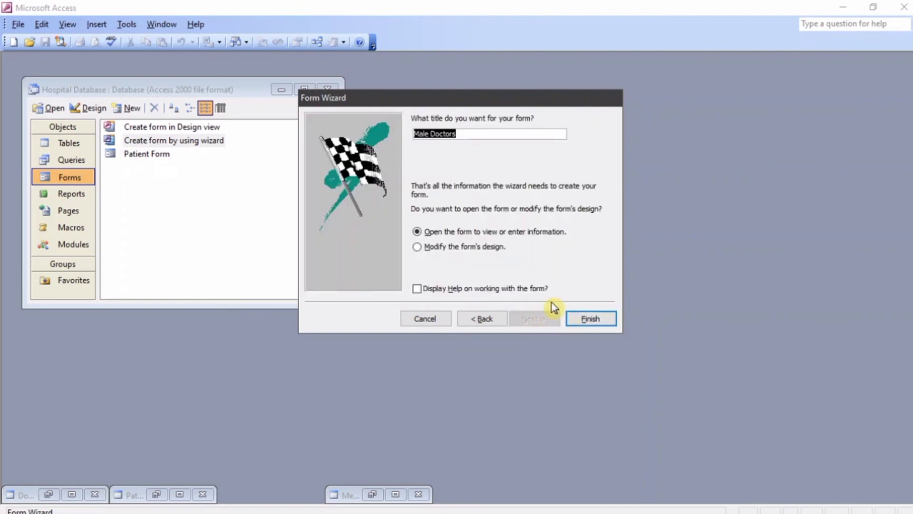
Step: Title the form "Male Doctors Form", finish the wizard to view the records, and close the form
click(477, 133)
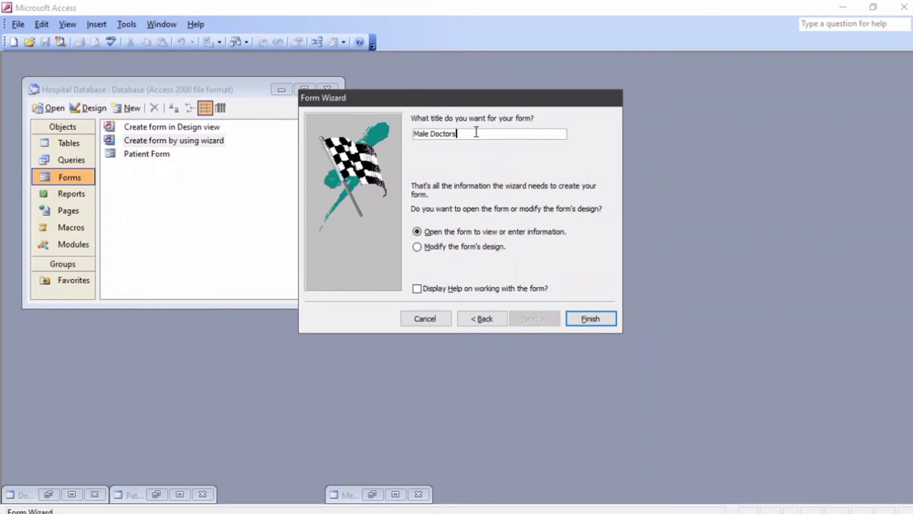
text(Form)
click(590, 324)
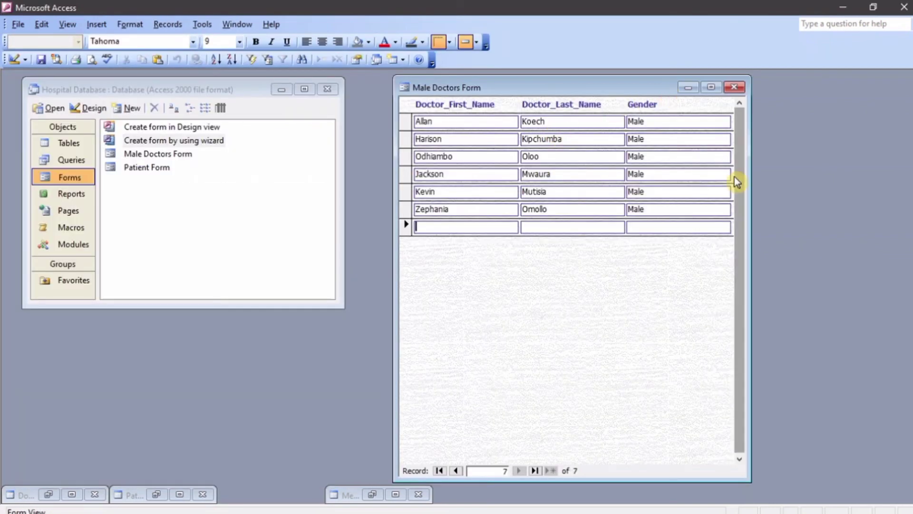
click(734, 87)
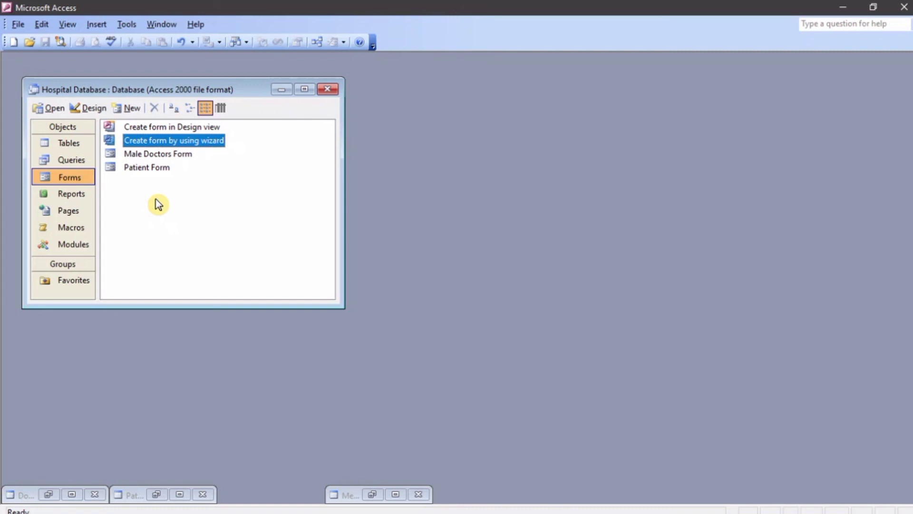
Step: Open the Patient Form in Design view, maximize its window and enlarge the Patient Table field list
click(168, 230)
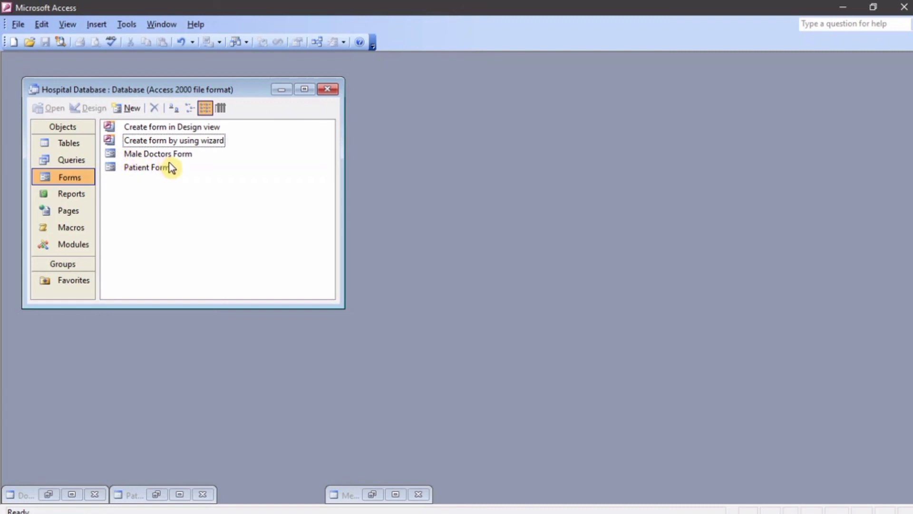
click(149, 168)
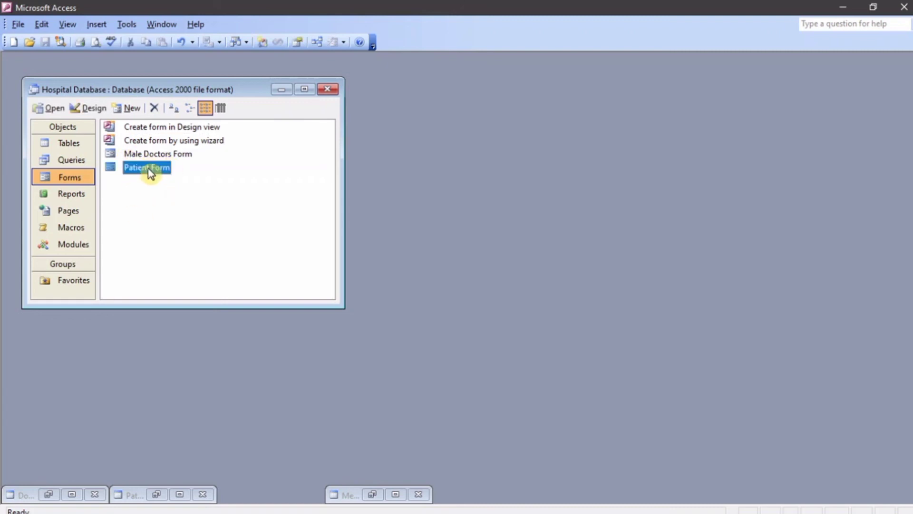
click(100, 112)
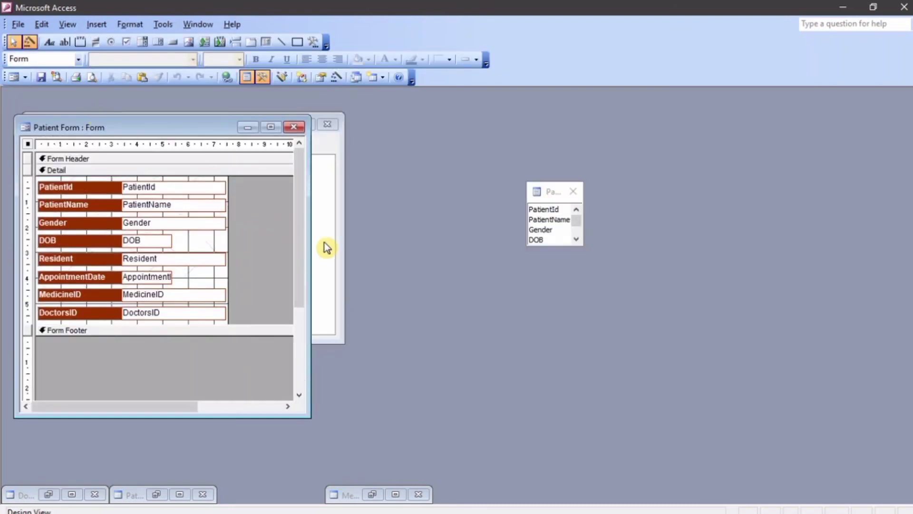
click(271, 128)
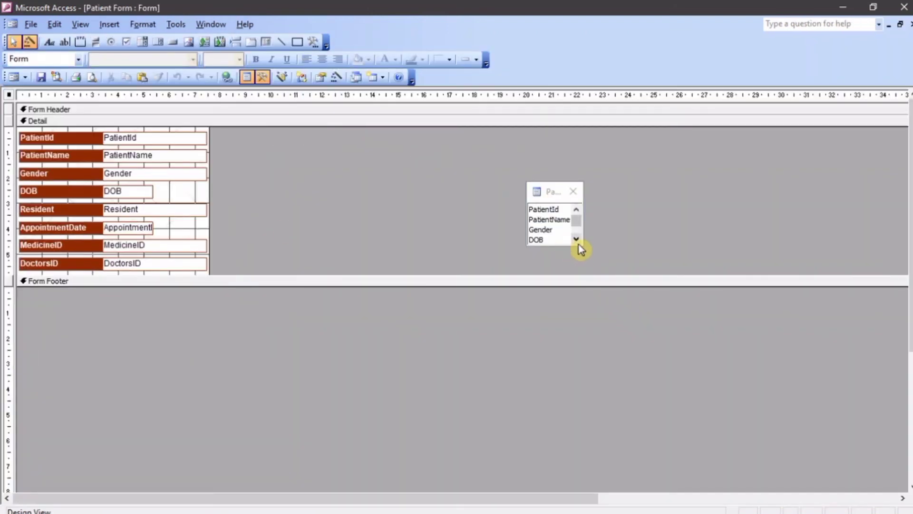
drag(582, 245, 652, 267)
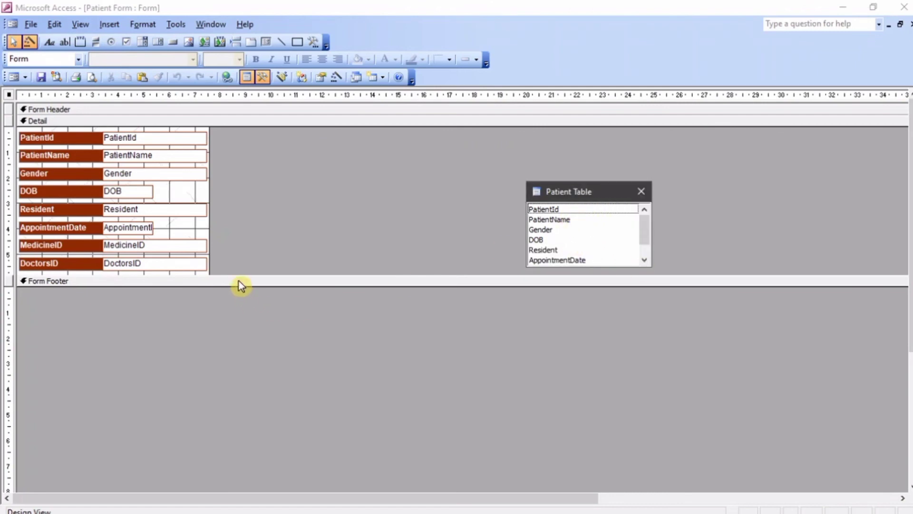
Step: Enlarge the Detail section to about 16.4 wide by 10.5 high on the rulers and move all field controls inward from its upper-left corner
drag(243, 274, 240, 385)
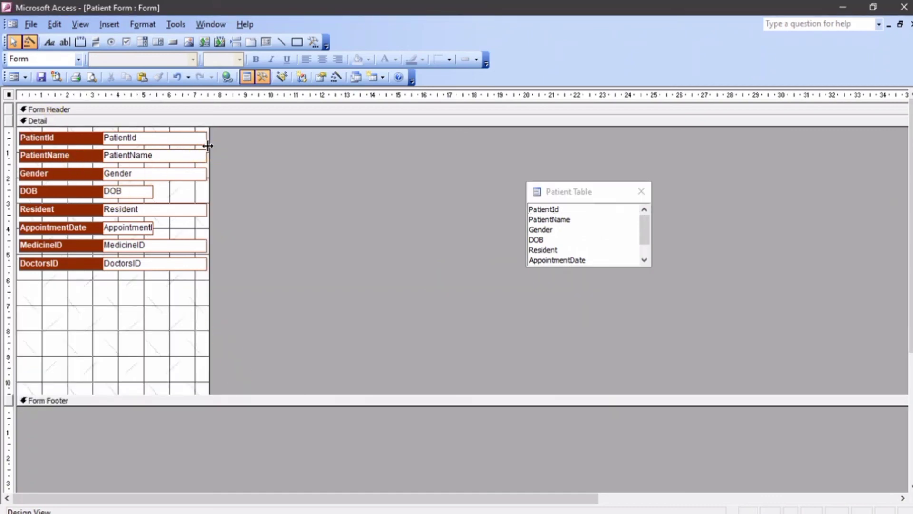
drag(208, 145, 434, 156)
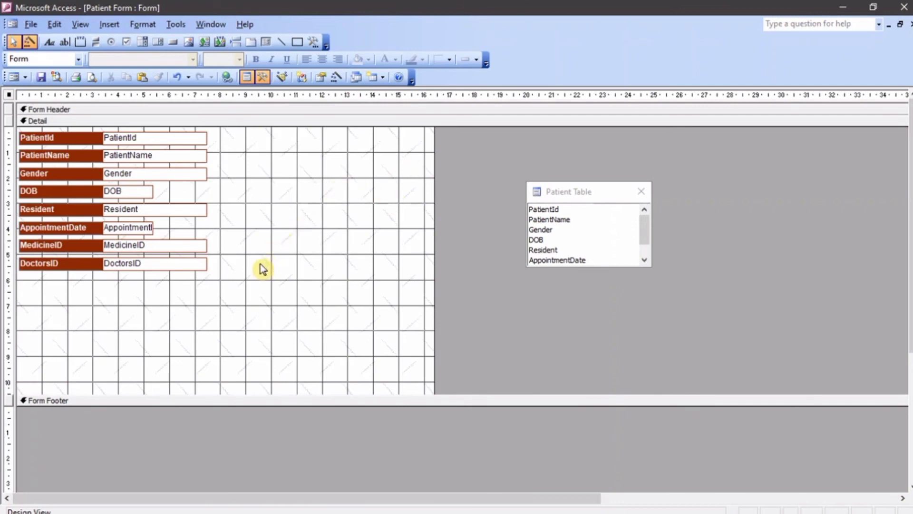
drag(257, 274, 18, 128)
drag(60, 149, 126, 168)
click(341, 220)
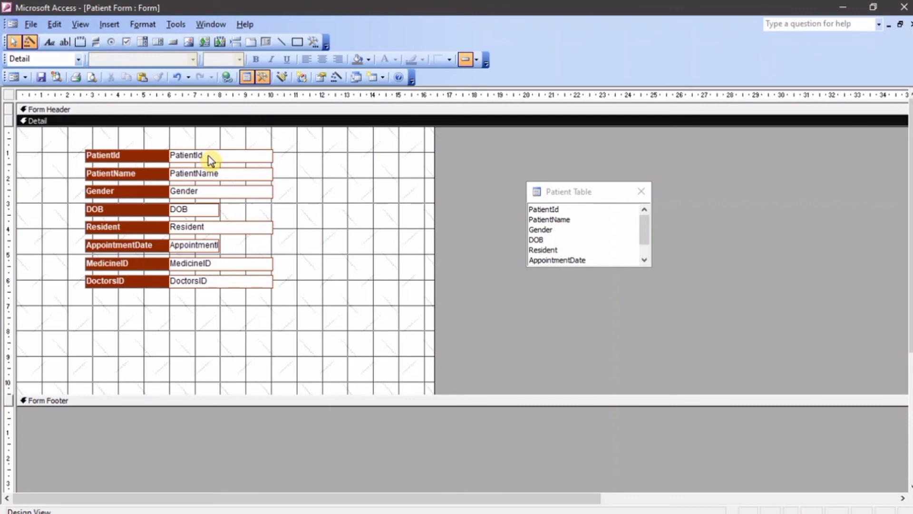
Step: Open up the Form Header section to about 1.7 high on the ruler and add a label reading HEADER
drag(422, 114, 427, 158)
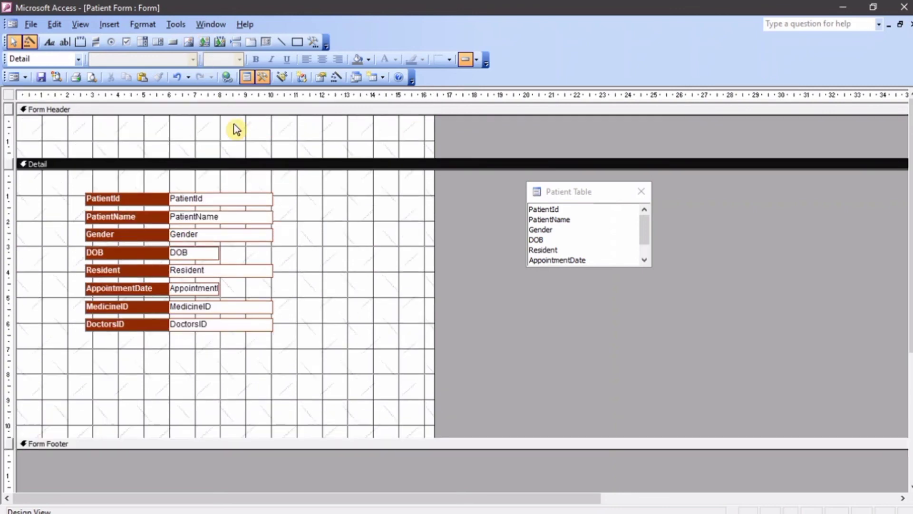
click(50, 42)
drag(104, 128, 264, 151)
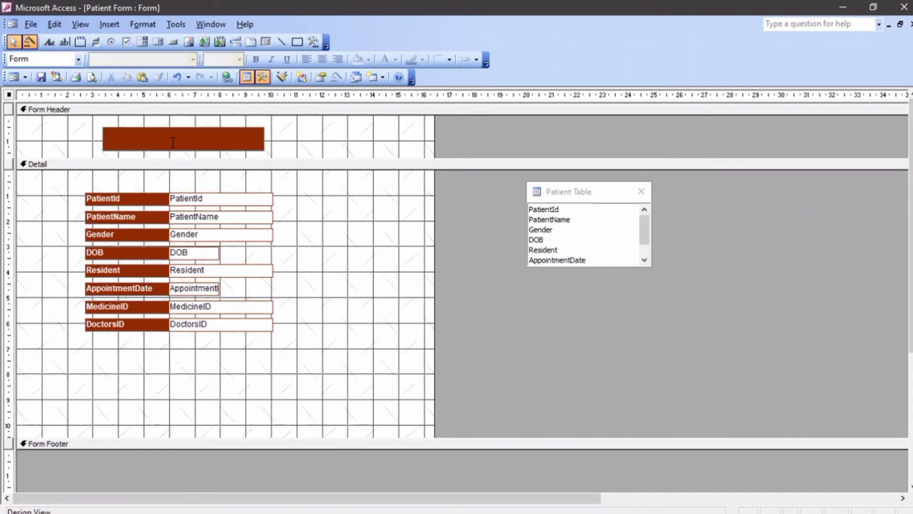
text(HEA)
key(BackSpace)
key(Caps_Lock)
text(ADER)
click(302, 136)
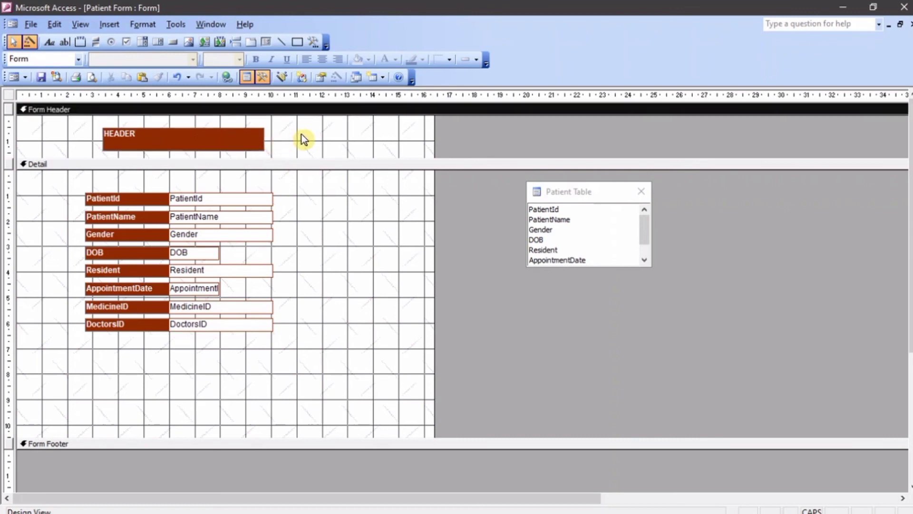
Step: Format the HEADER label as about 2.9 wide with centred 14-point text and move it to start at about 5.2 on the horizontal ruler
click(260, 145)
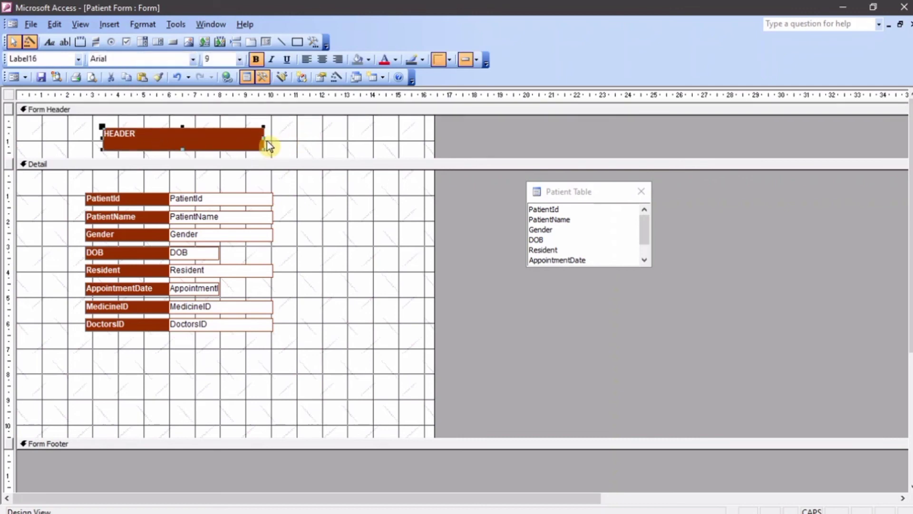
drag(263, 139, 176, 142)
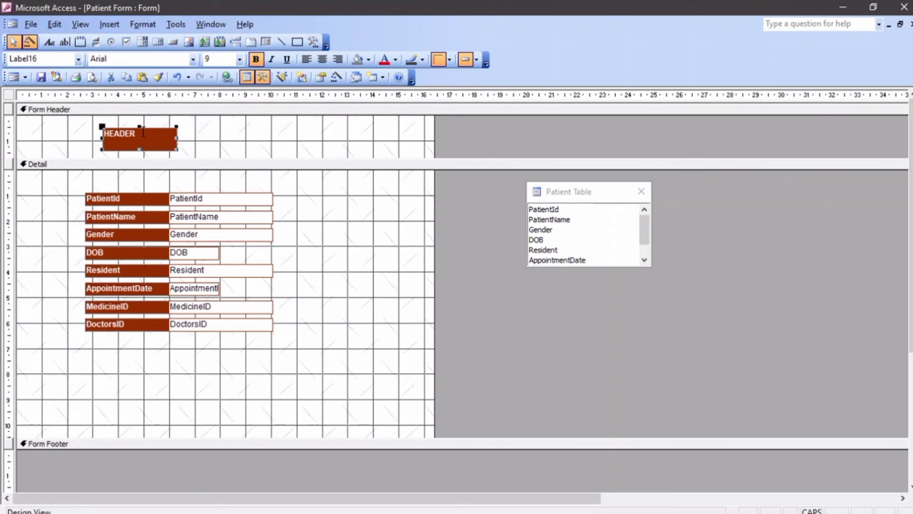
click(320, 60)
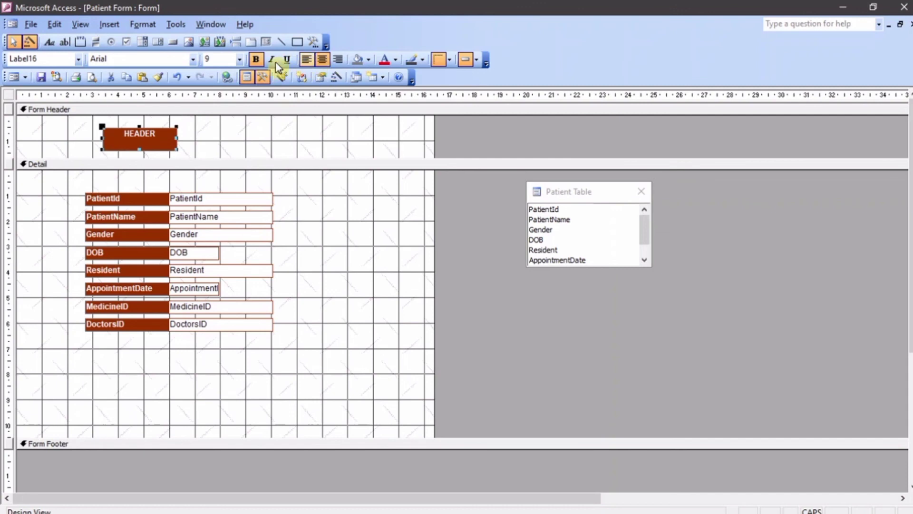
click(240, 60)
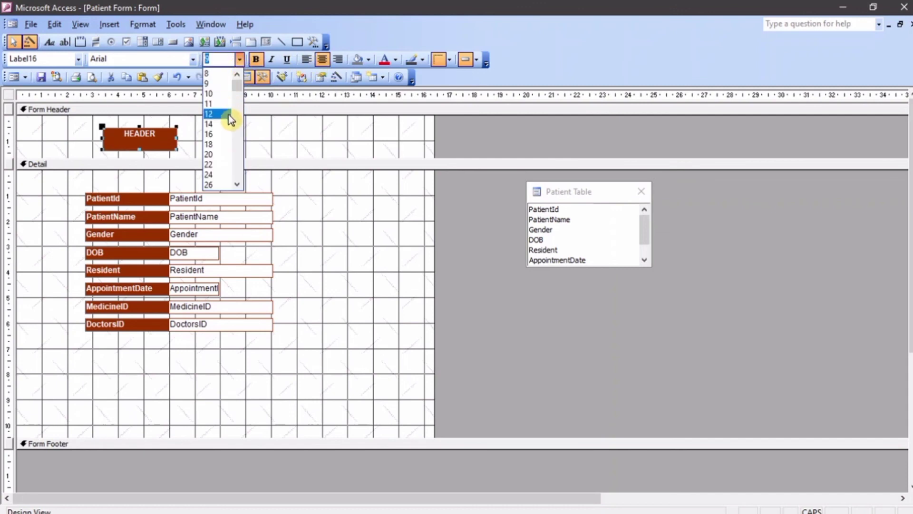
click(227, 124)
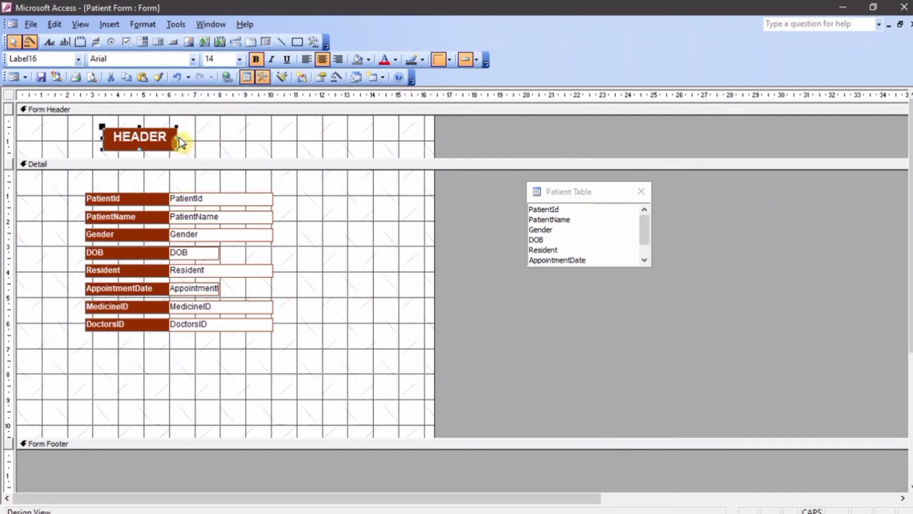
drag(154, 126, 198, 124)
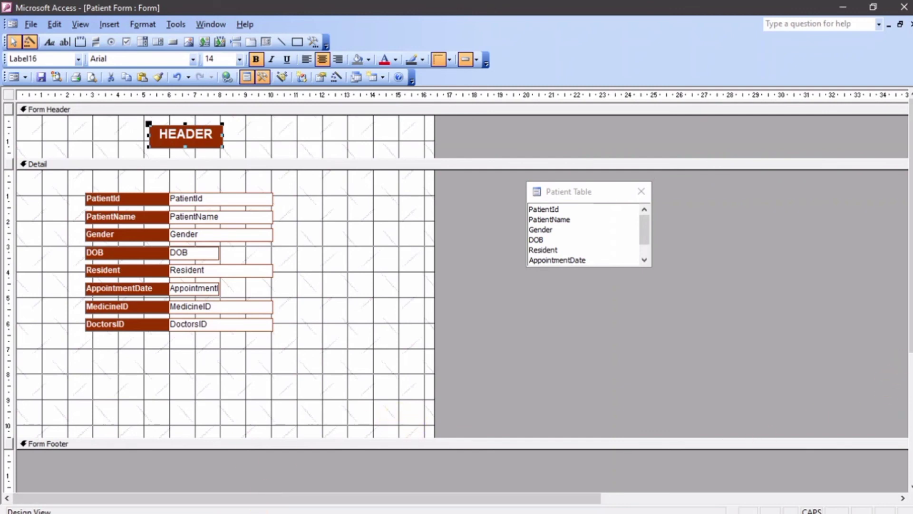
Step: Open up the Form Footer section to about 2.2 high on the ruler and add a label reading FOOTER
drag(910, 319, 910, 378)
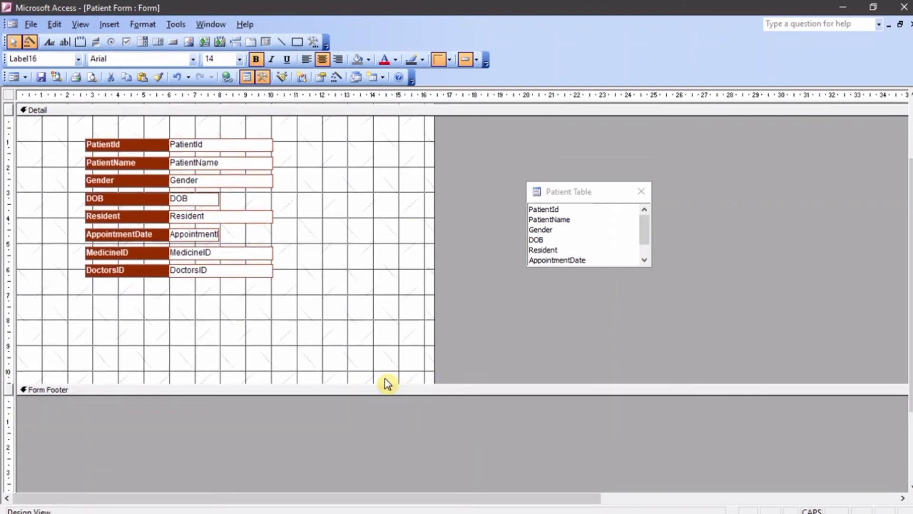
drag(383, 395, 410, 449)
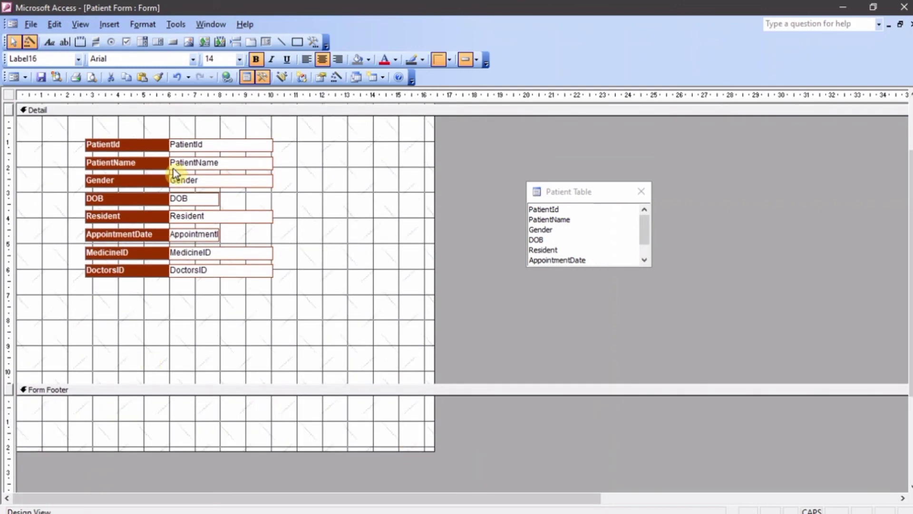
click(49, 42)
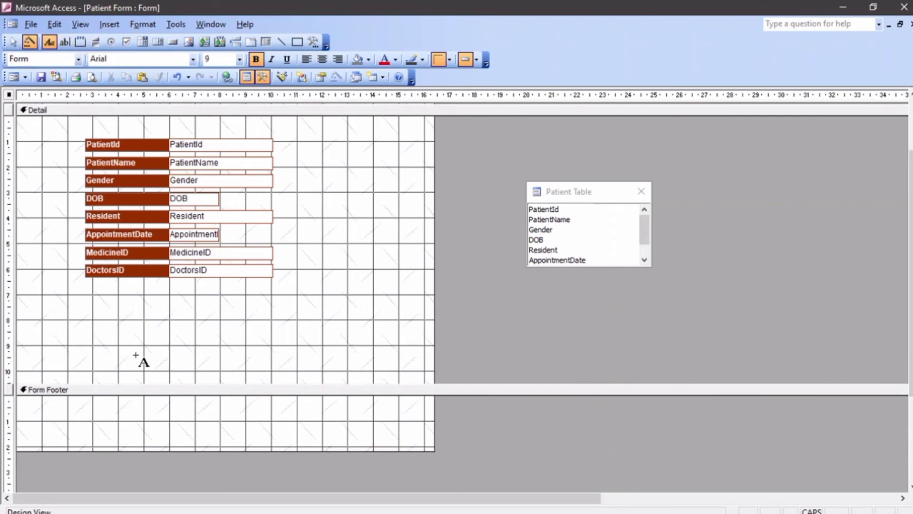
mouse_move(122, 413)
mouse_down()
mouse_move(137, 428)
mouse_move(228, 435)
mouse_up()
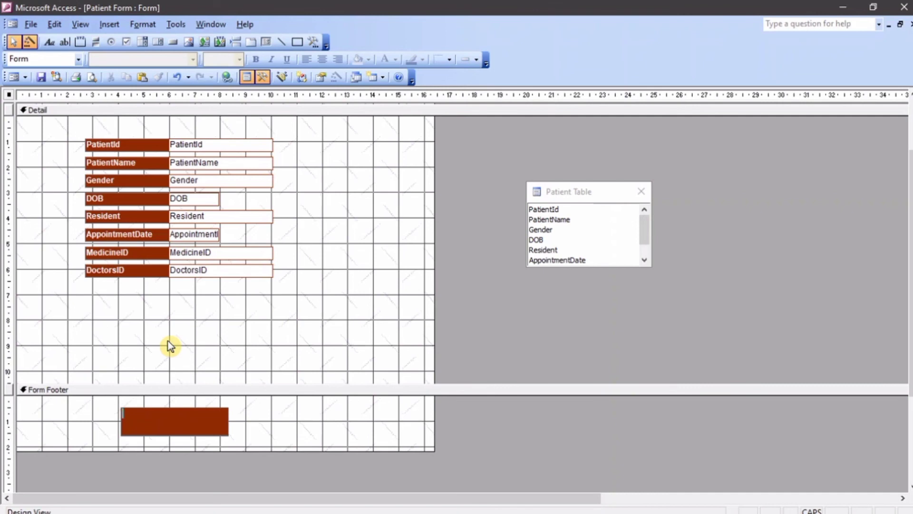
text(FOOTER)
click(253, 419)
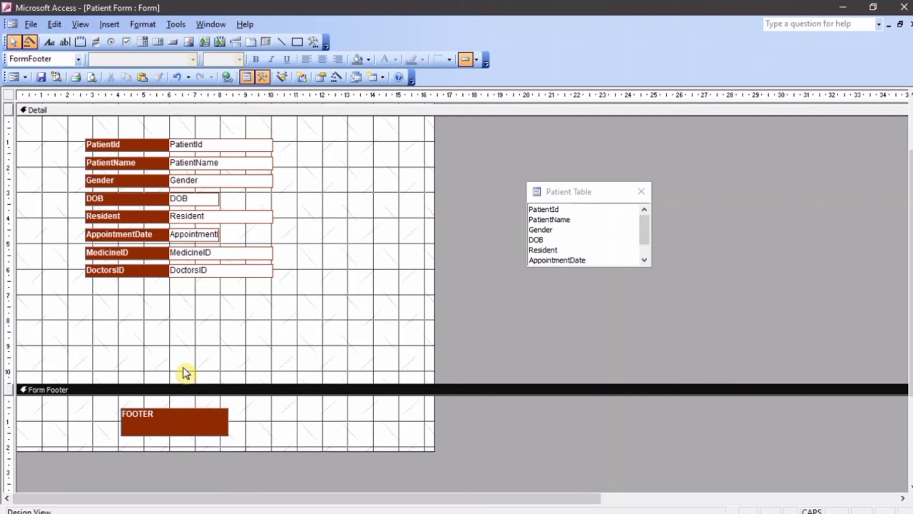
Step: Set the FOOTER label's text to size 14 and centre it within the label
click(193, 425)
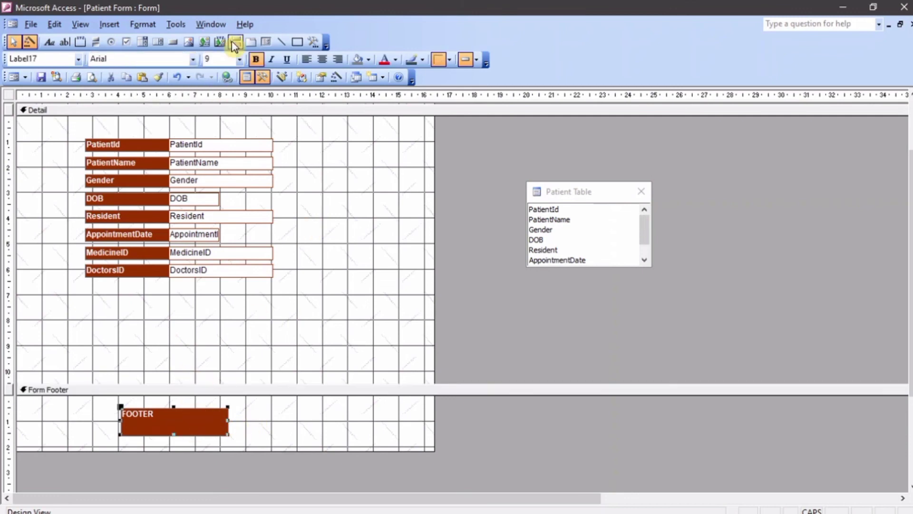
click(240, 59)
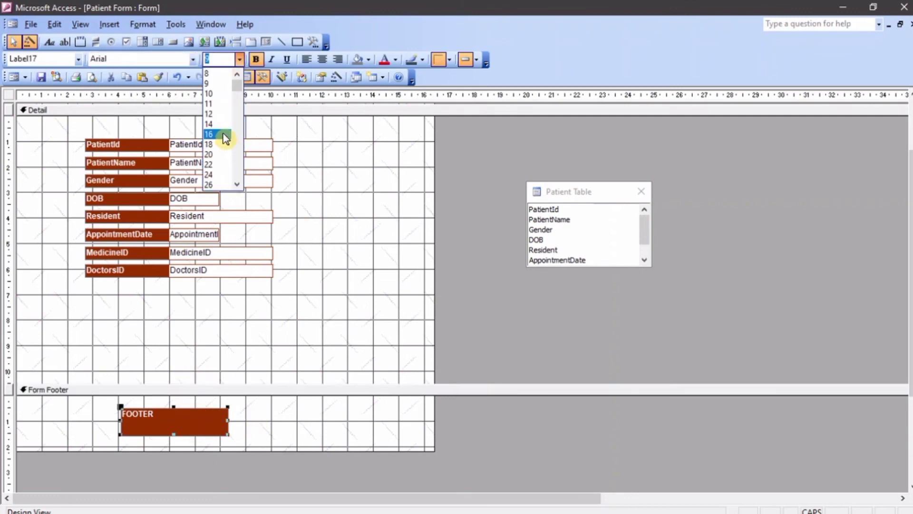
click(224, 124)
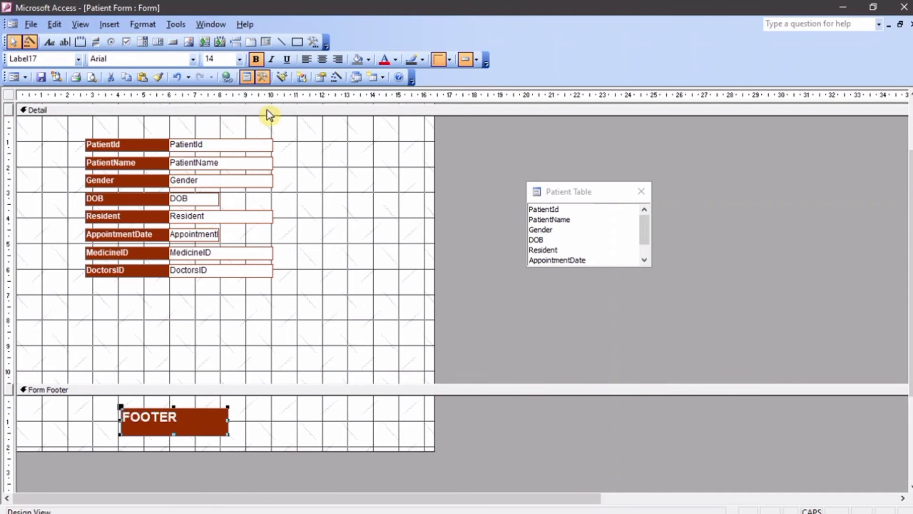
click(322, 59)
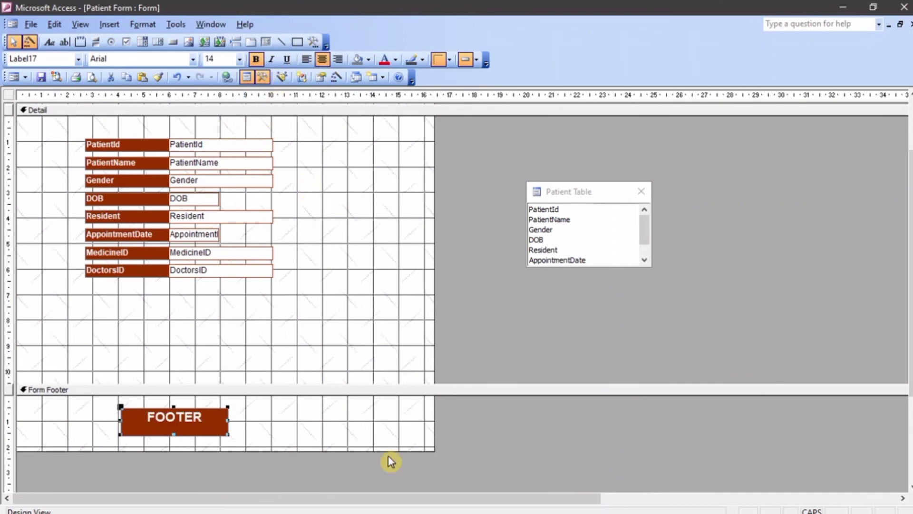
click(383, 423)
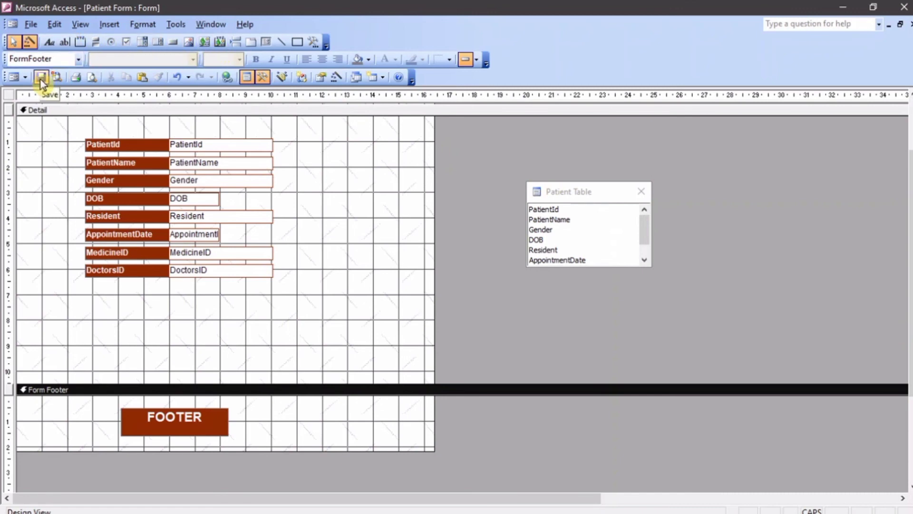
Step: Save and close the Patient Form design, and open the form to view its header and footer
click(910, 24)
click(144, 145)
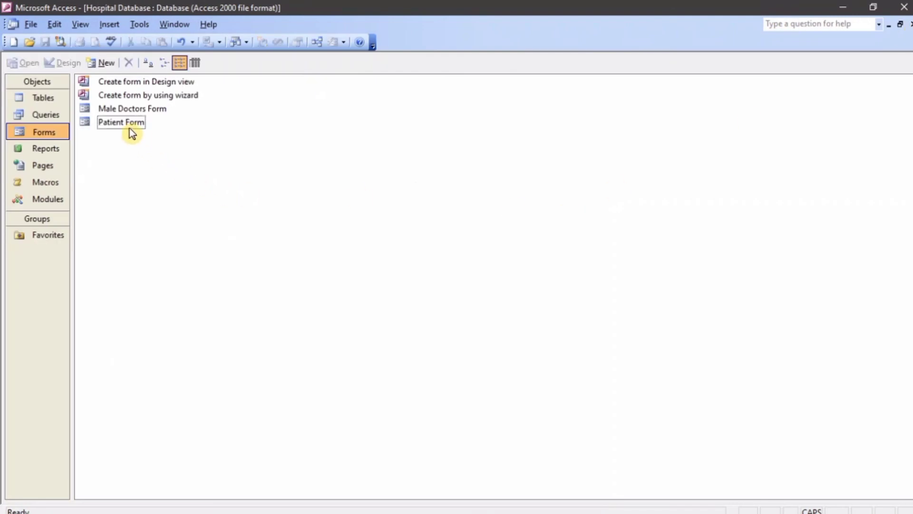
double_click(129, 127)
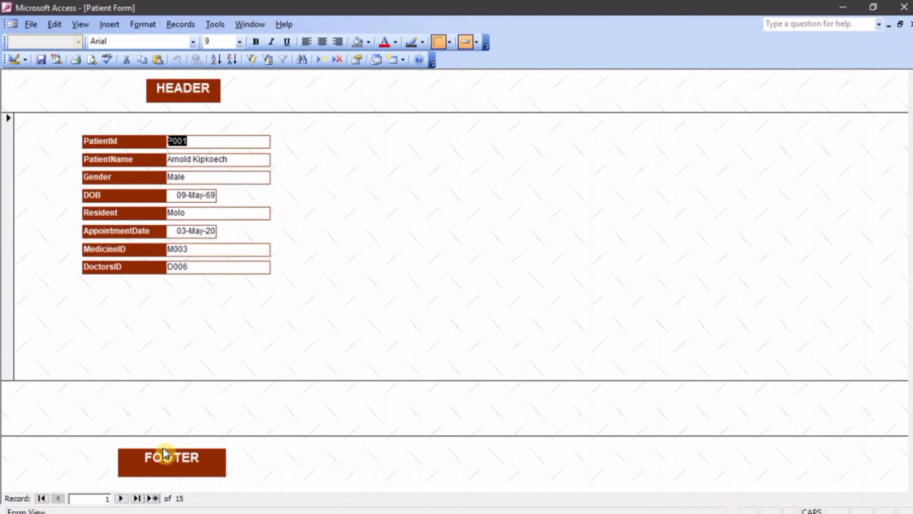
click(257, 356)
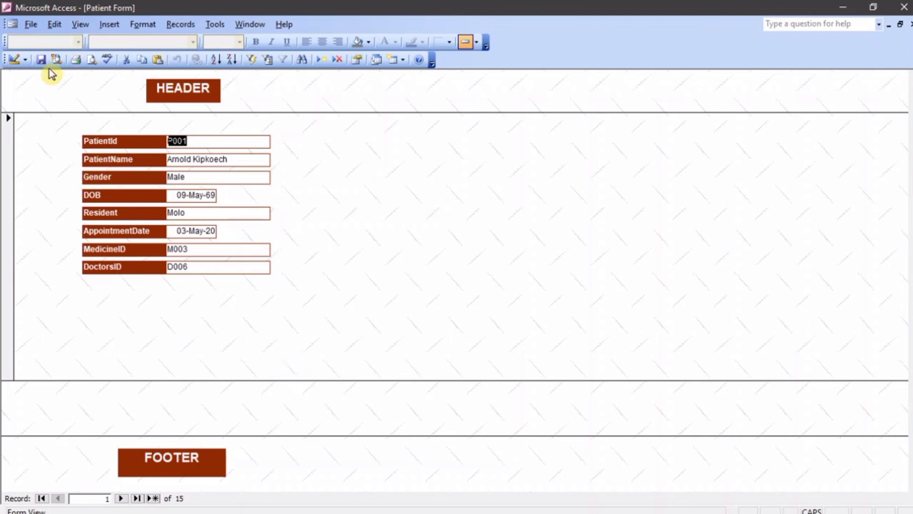
click(14, 60)
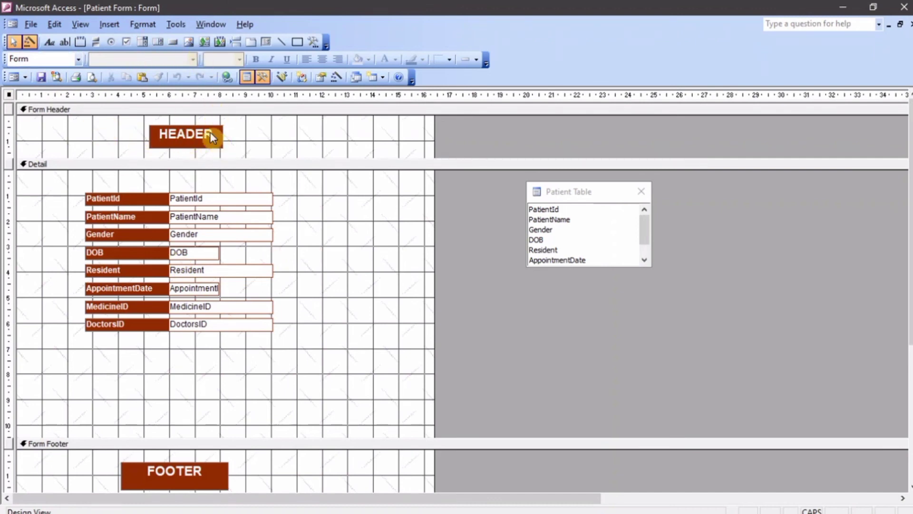
click(173, 42)
drag(49, 351, 118, 377)
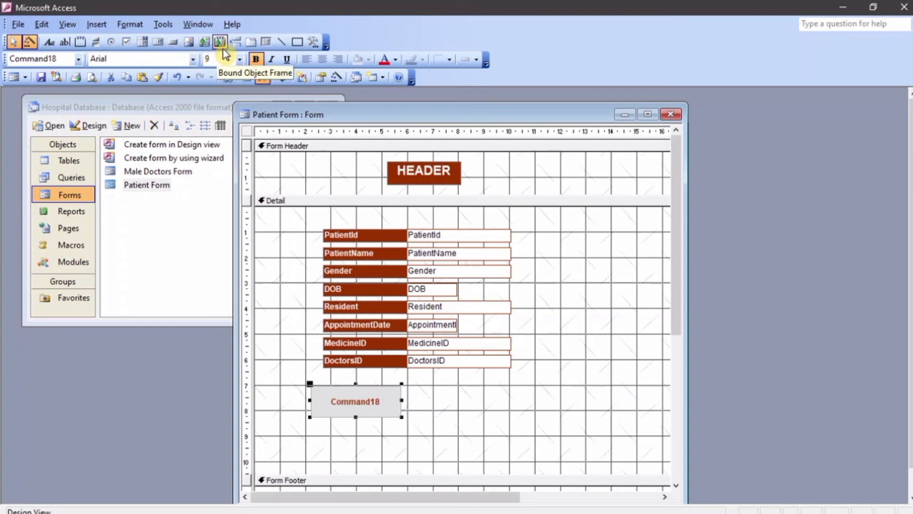
click(671, 115)
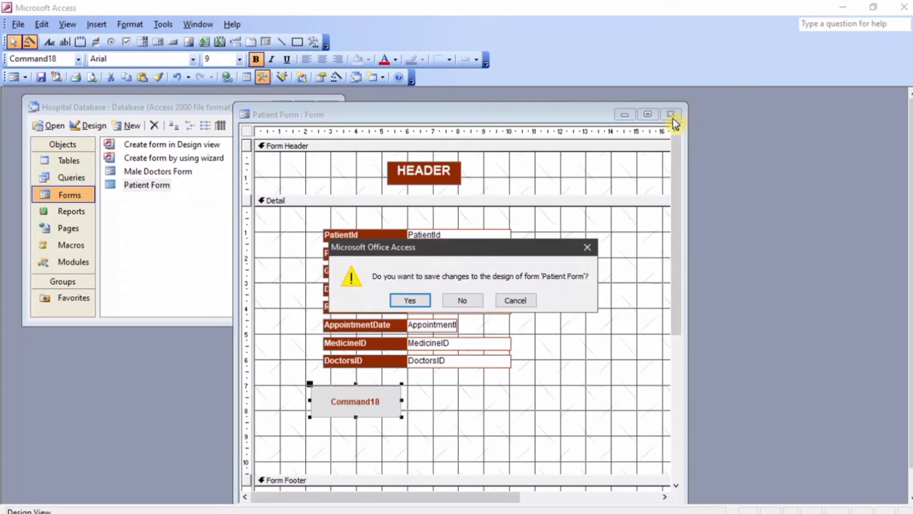
click(456, 301)
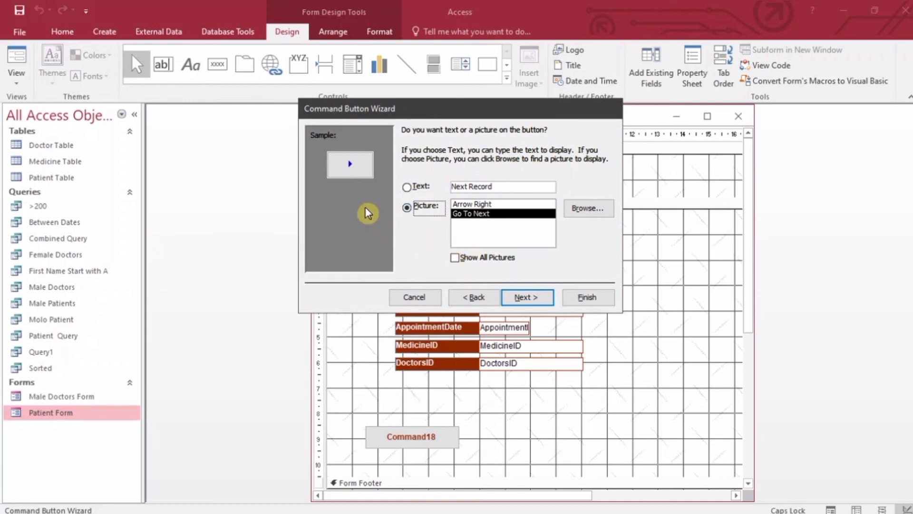
Step: Discard the unfinished Command18 button and draw a new command button about 4.8 wide by 1.4 high below the DoctorsID field
click(430, 298)
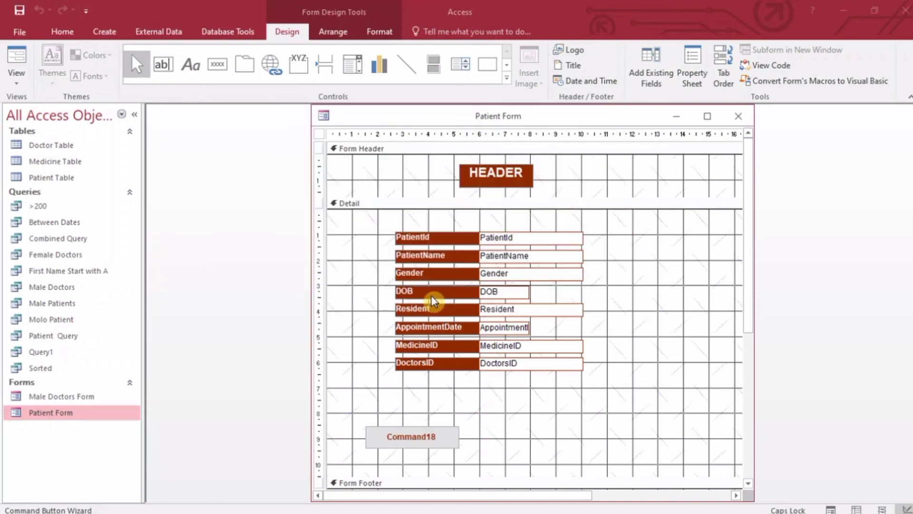
key(Delete)
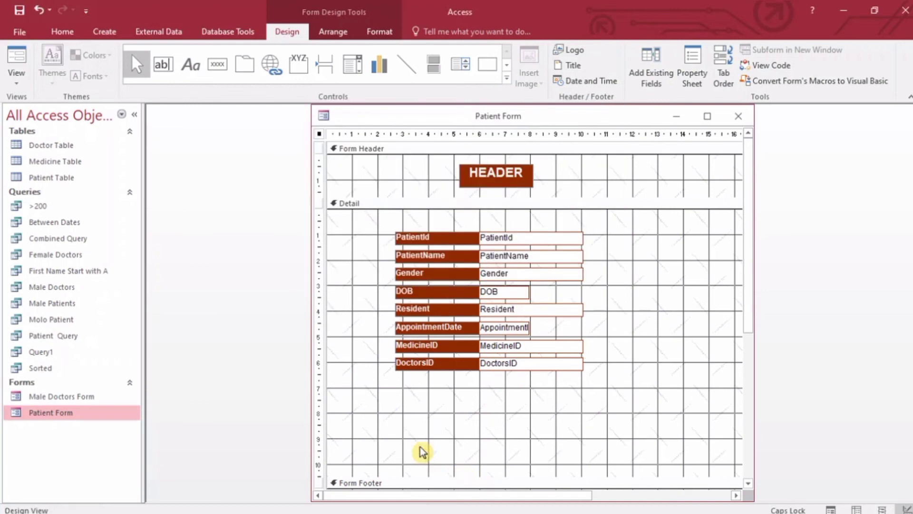
click(225, 76)
drag(368, 385, 490, 422)
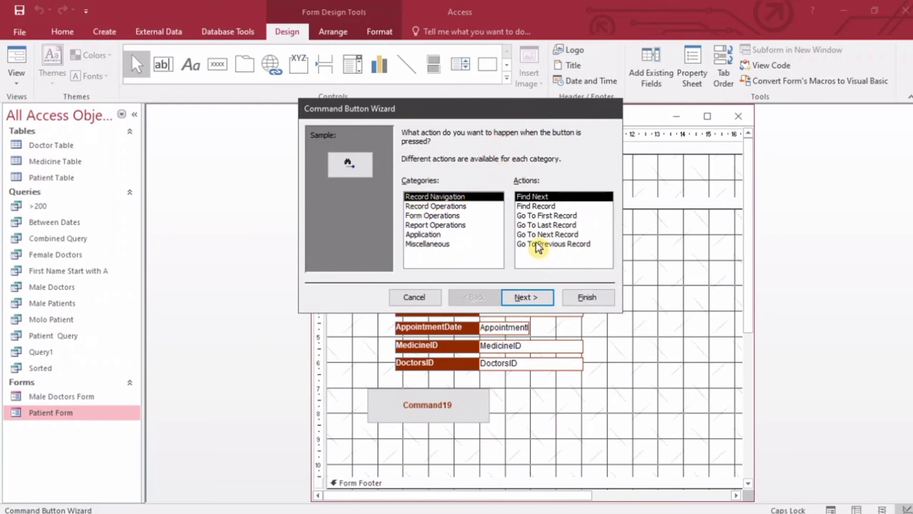
Step: Give the new button the Record Navigation action Go To Next Record and display the text Next Record on it instead of a picture
click(557, 235)
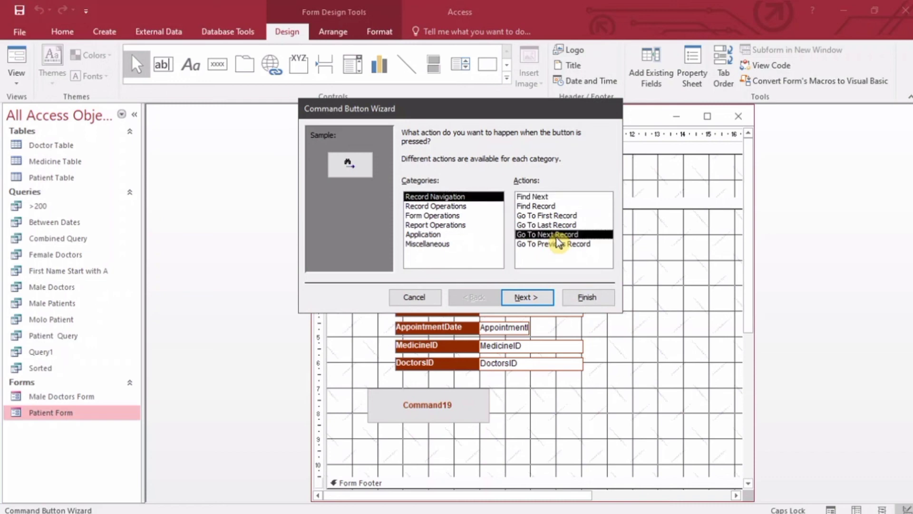
click(528, 297)
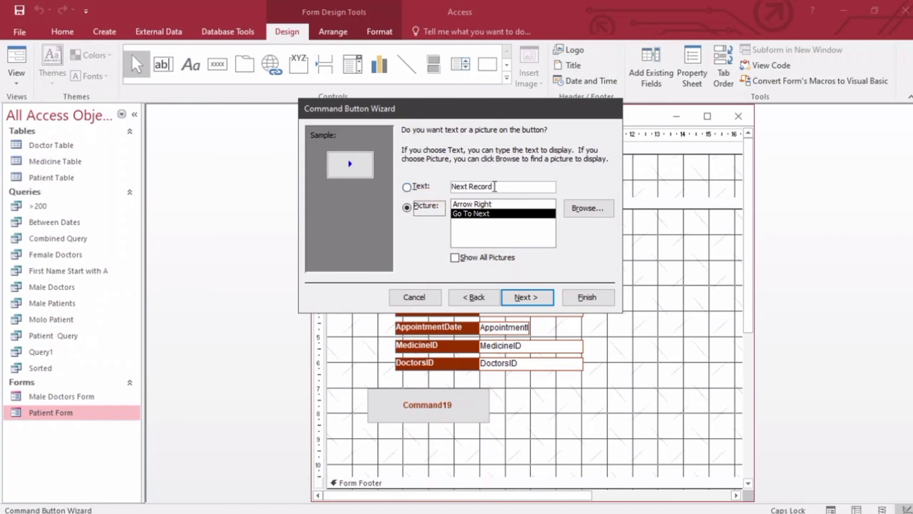
click(490, 204)
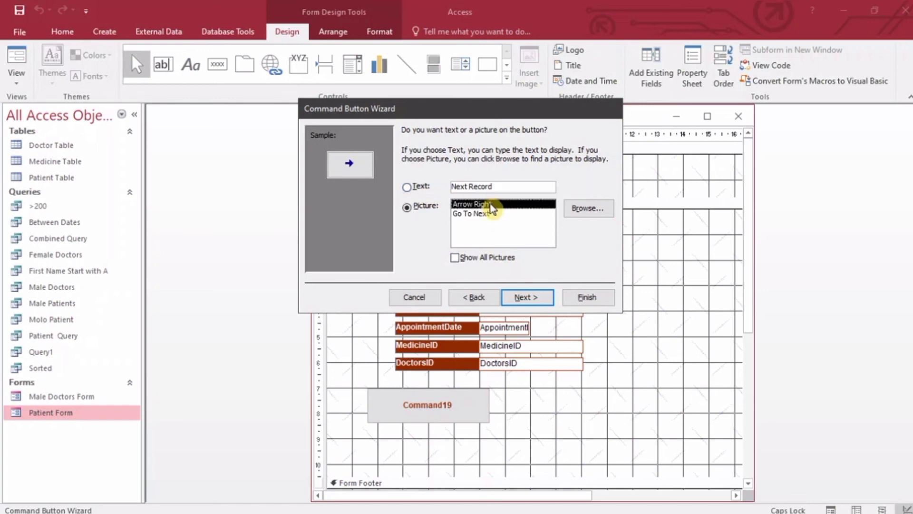
click(489, 214)
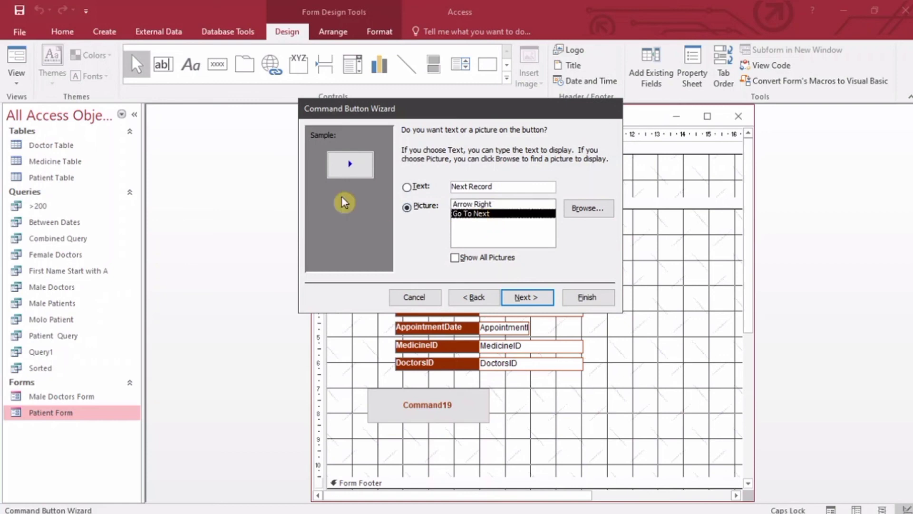
click(522, 204)
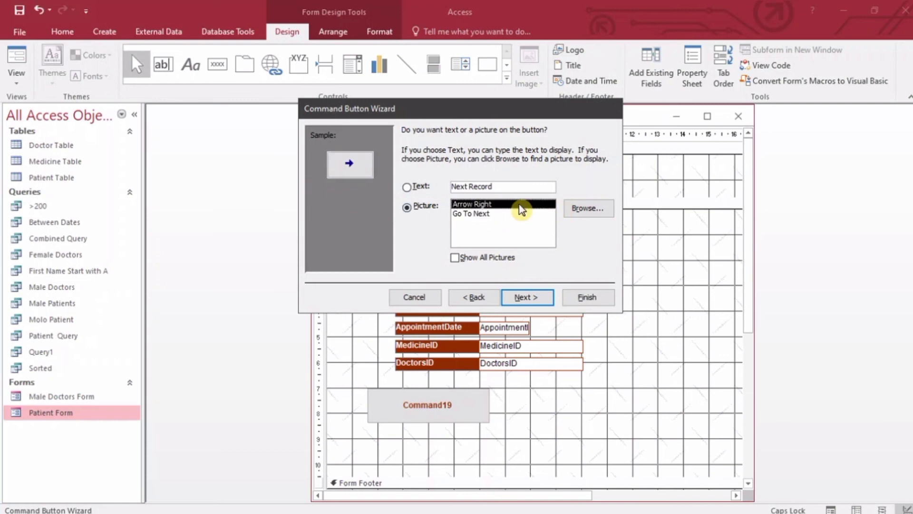
click(504, 214)
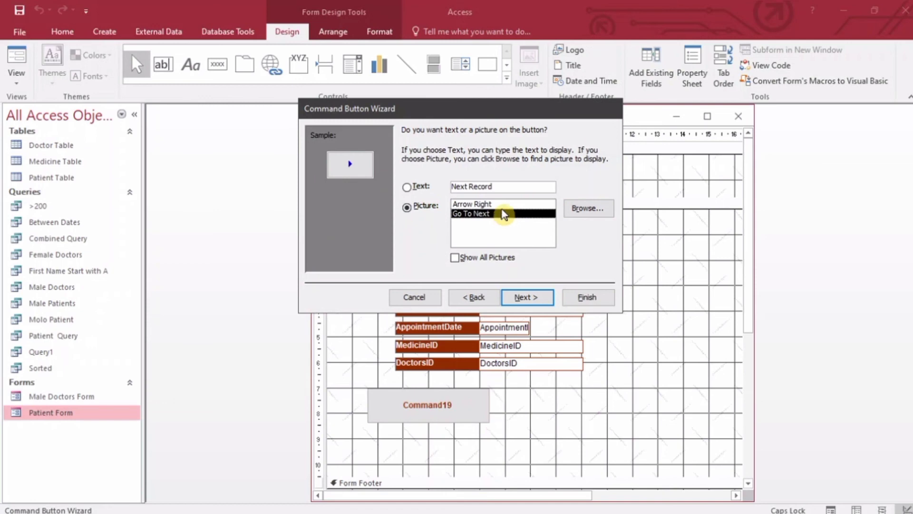
click(502, 206)
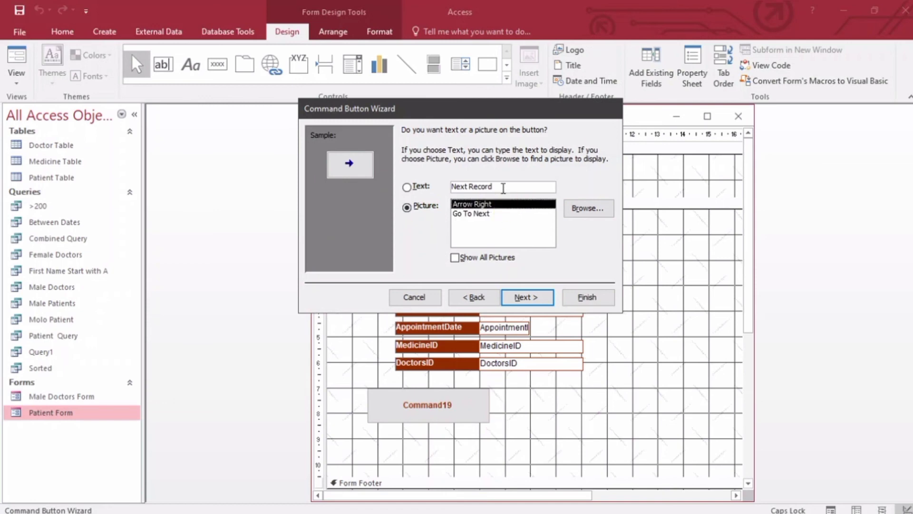
click(408, 187)
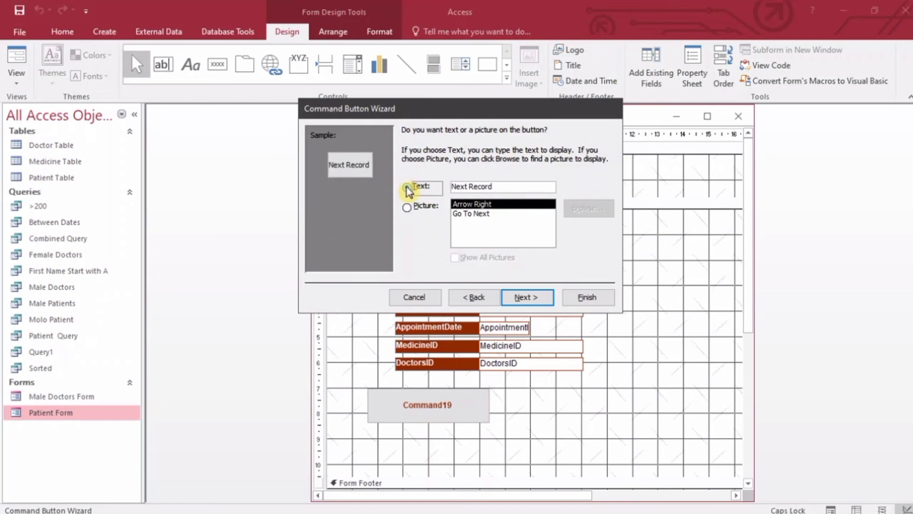
click(526, 297)
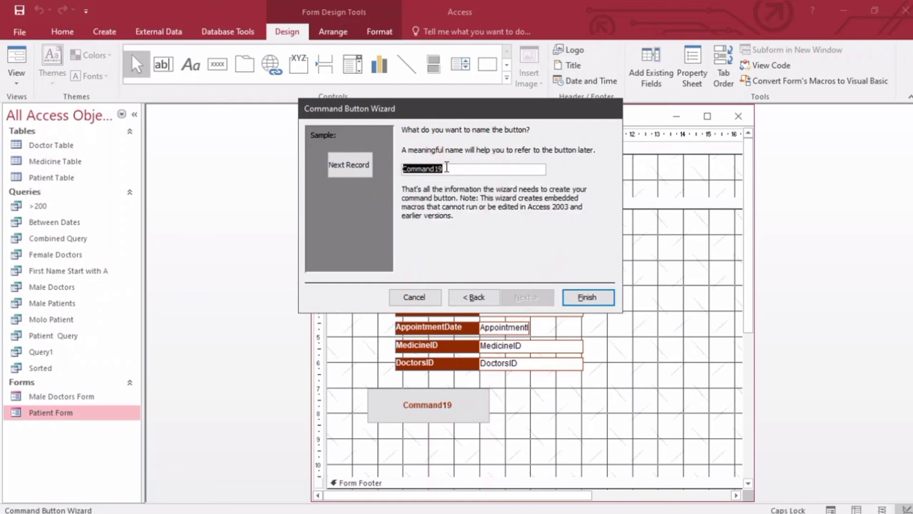
Step: Finish the Next Record button, enlarge it to about 2.9 wide by 1 high, and move it under the DoctorsID text box
click(586, 297)
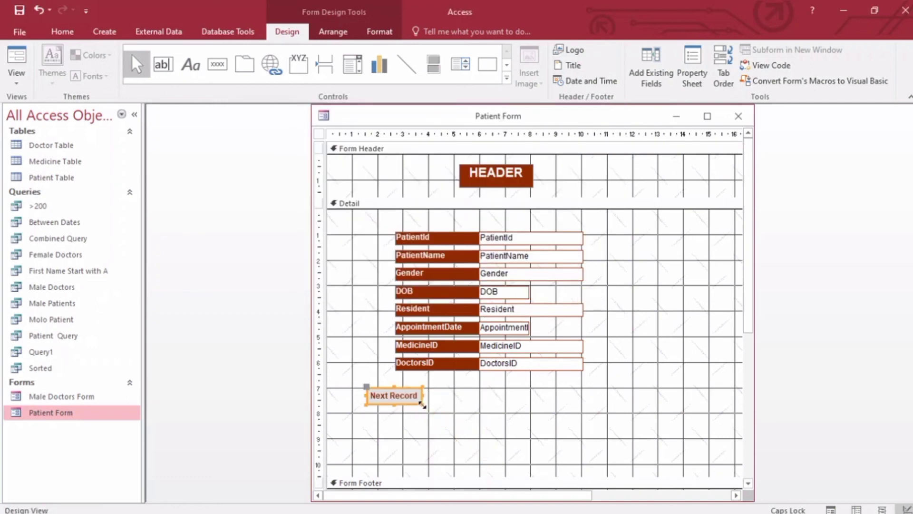
drag(422, 405, 438, 415)
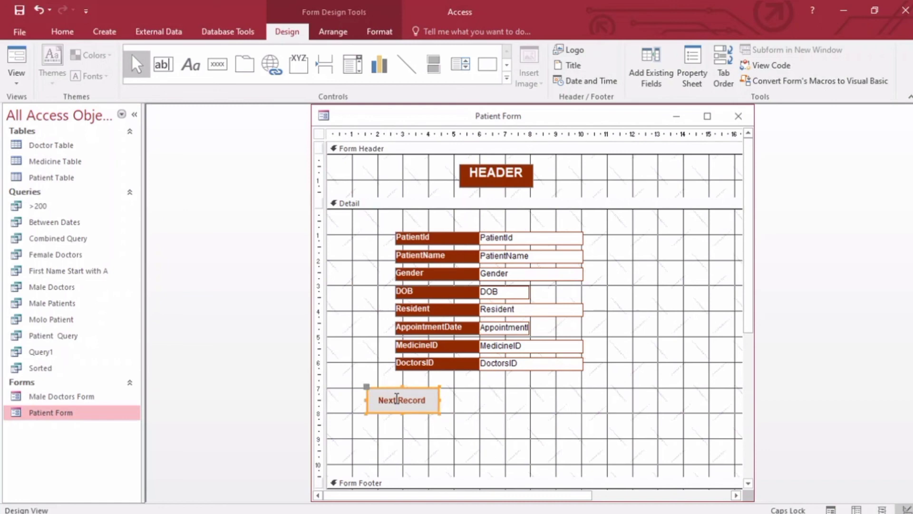
click(496, 401)
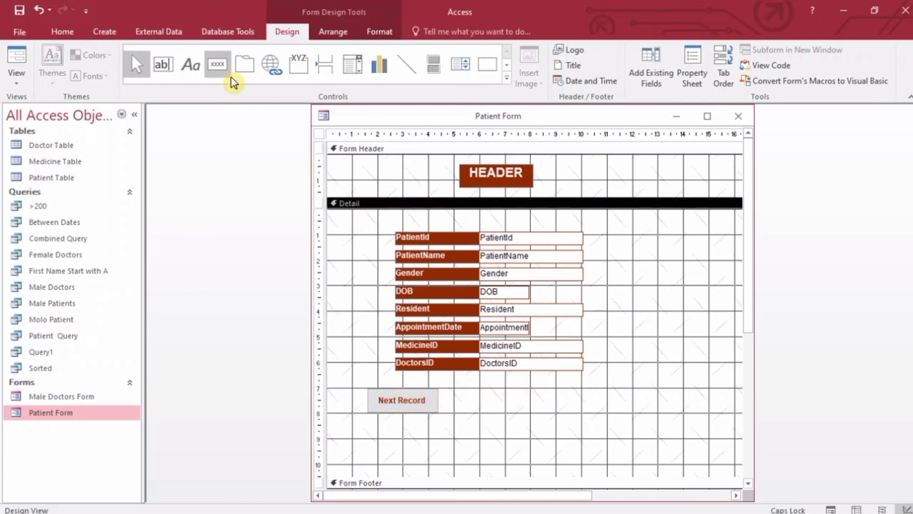
drag(398, 402, 502, 404)
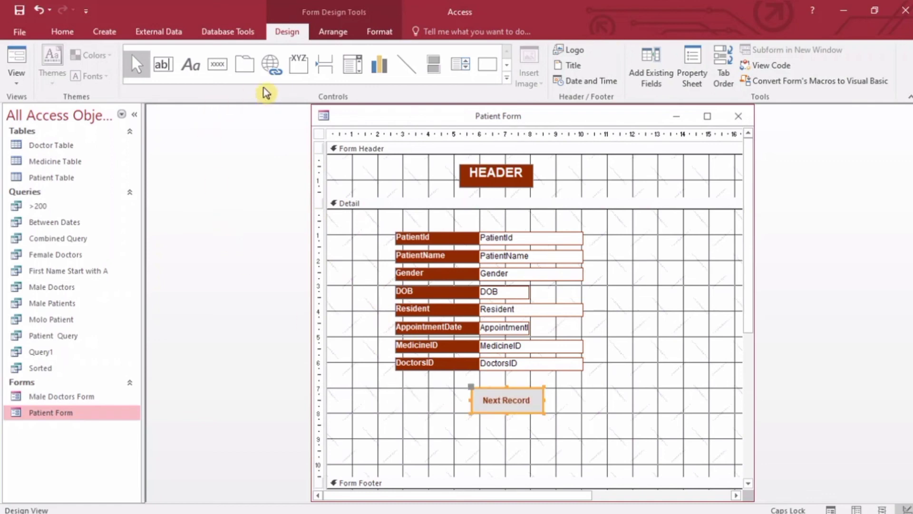
Step: Add a command button about 3 wide by 1 high beside Next Record, with the Go To Previous Record action and the text Previous Record
click(218, 66)
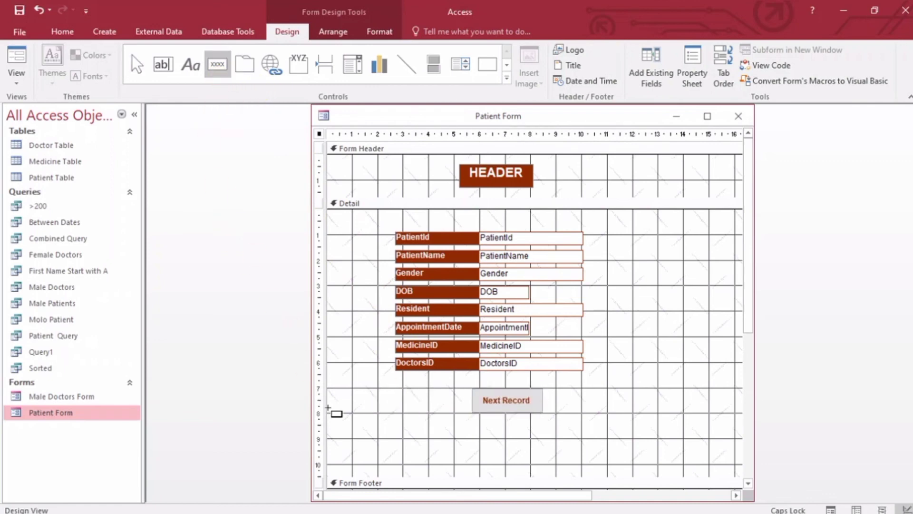
drag(350, 392, 426, 418)
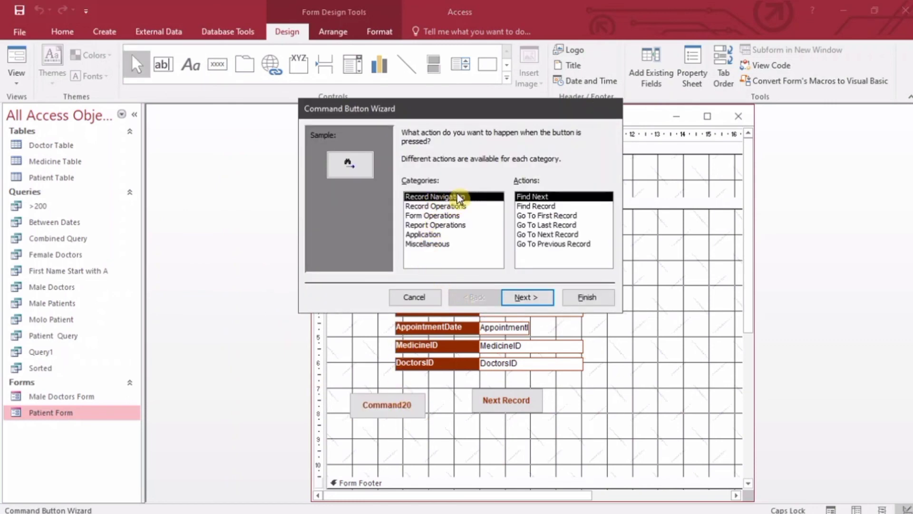
click(554, 244)
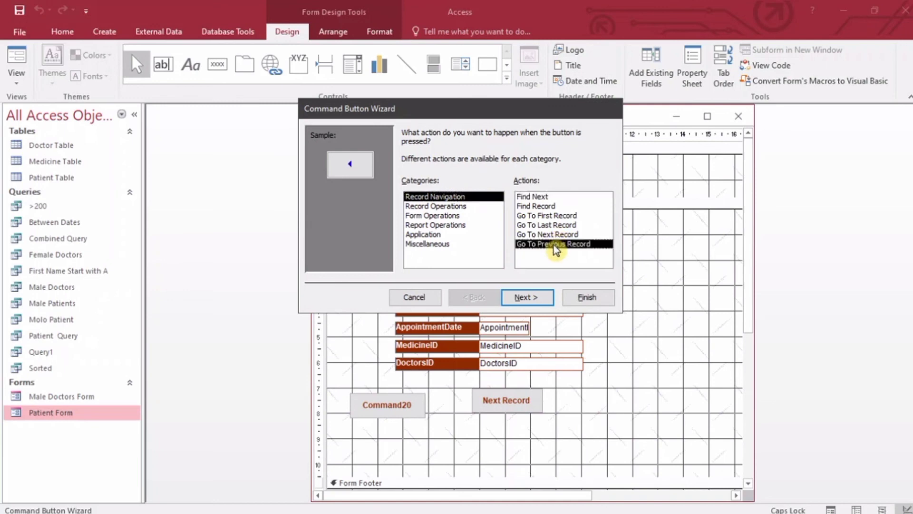
click(537, 295)
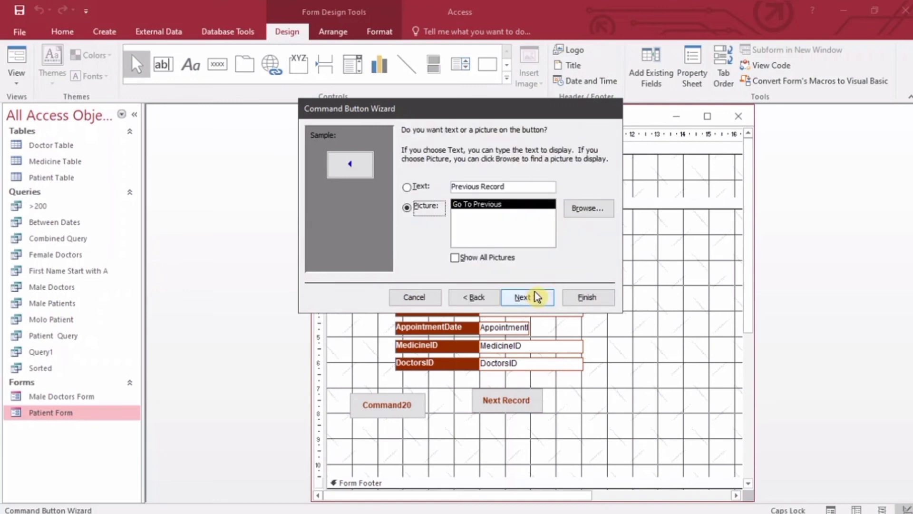
click(417, 190)
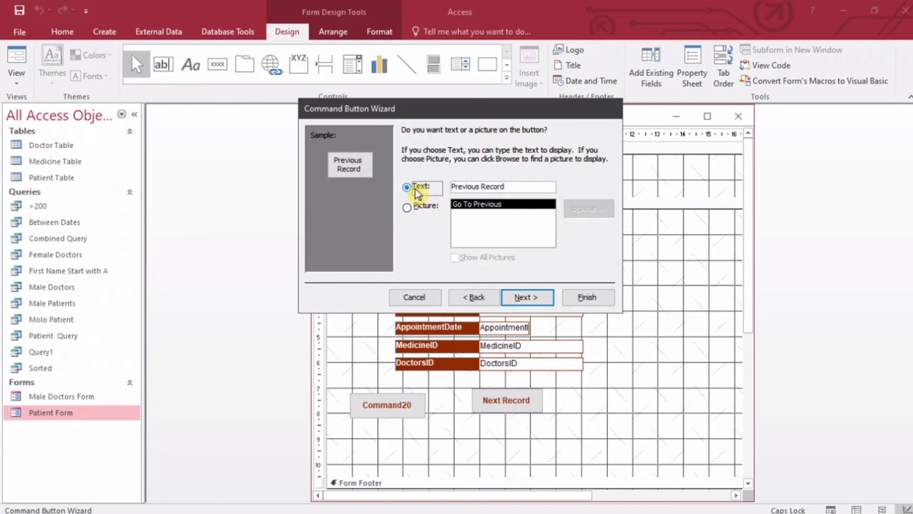
click(528, 299)
click(588, 297)
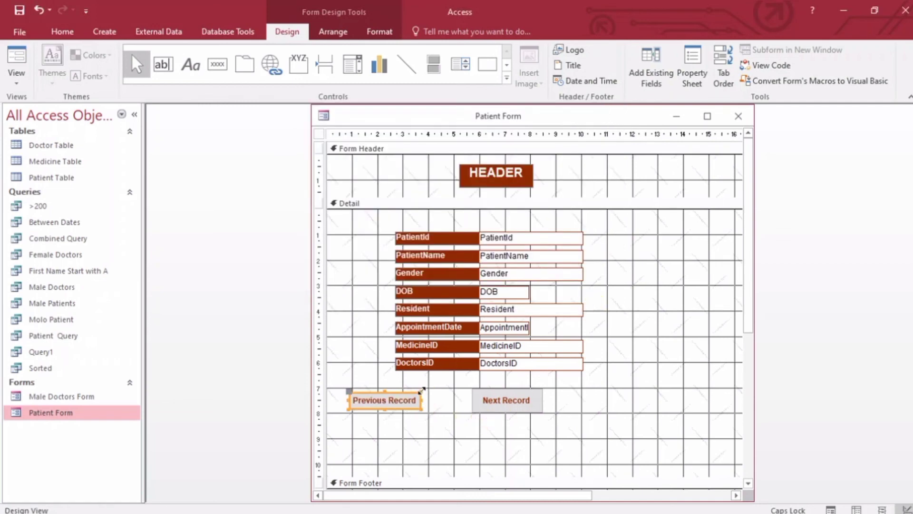
Step: Increase the Previous Record button's height to about 1 to match the Next Record button
drag(422, 391, 422, 388)
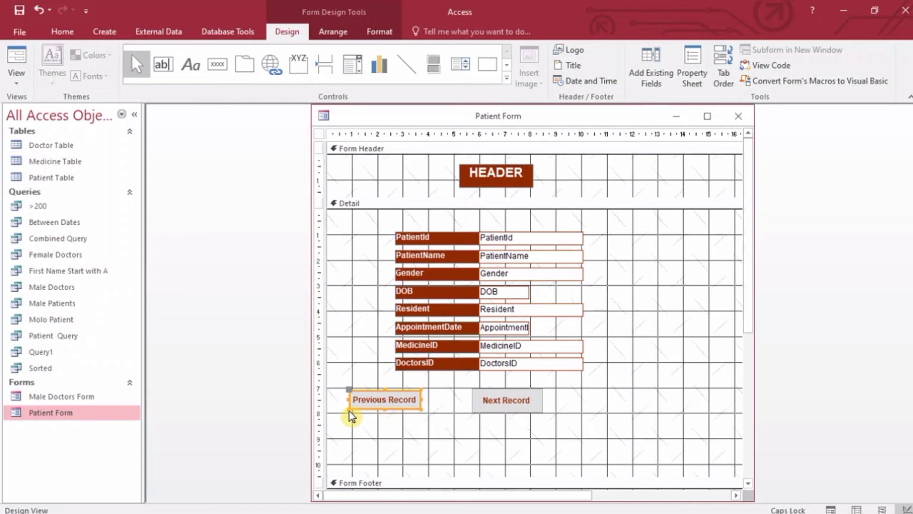
drag(349, 409, 348, 414)
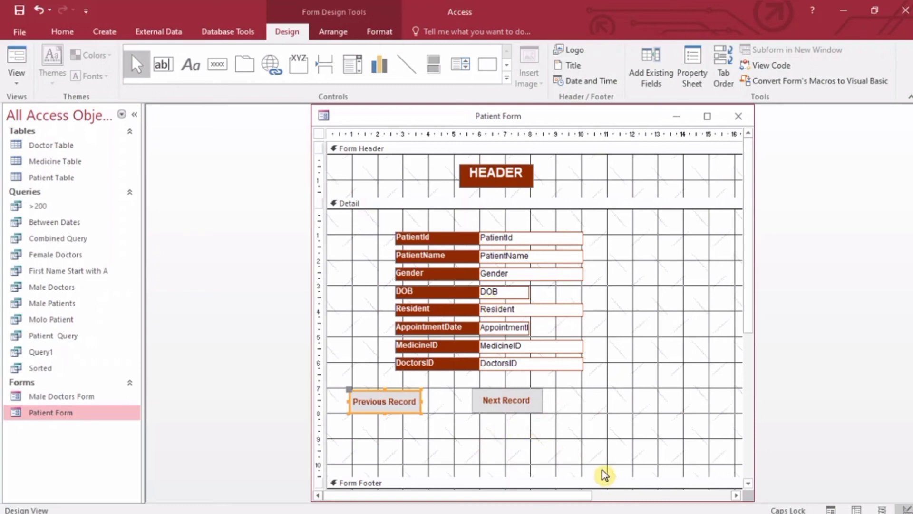
click(594, 425)
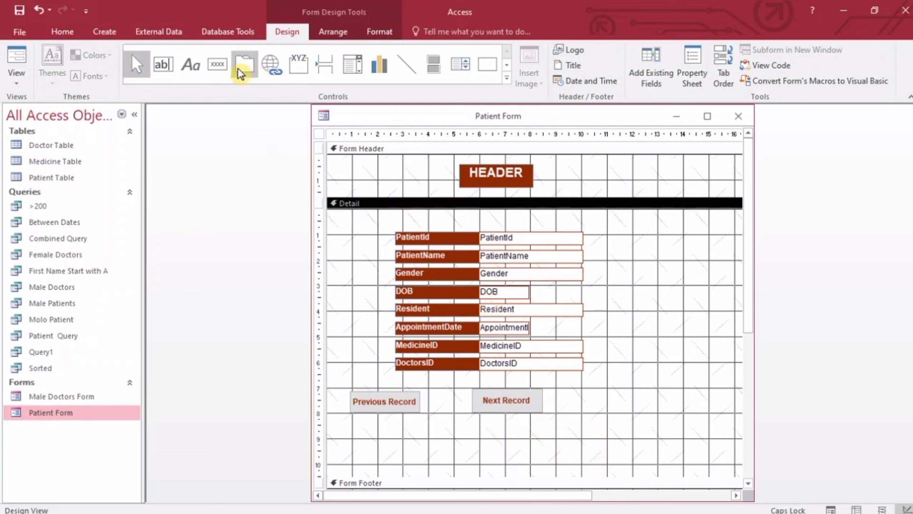
Step: Draw a command button about 2.5 wide by 1.1 high below Previous Record and assign it the Record Operations action Add New Record
click(226, 65)
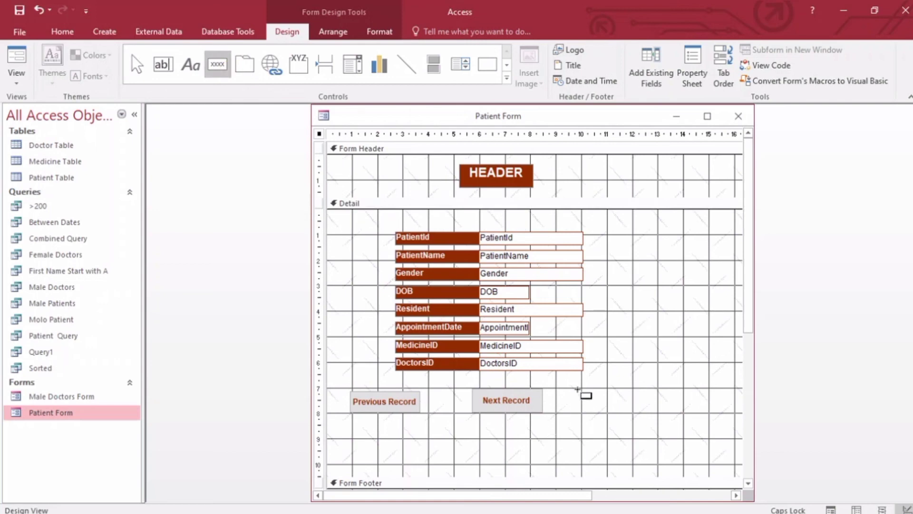
drag(355, 430, 420, 458)
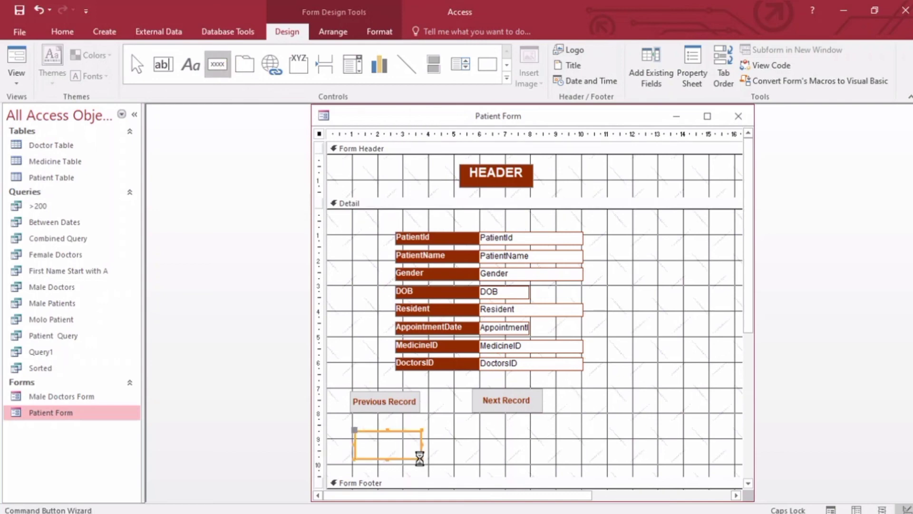
click(437, 208)
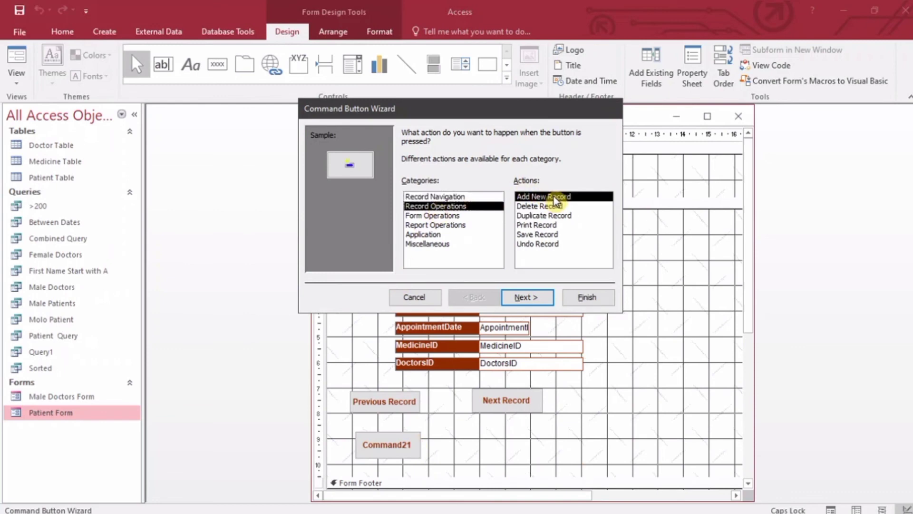
click(530, 297)
Step: Display the text Add Record on the new button, finish it, and resize it to about 2.4 wide by 1 high
click(462, 216)
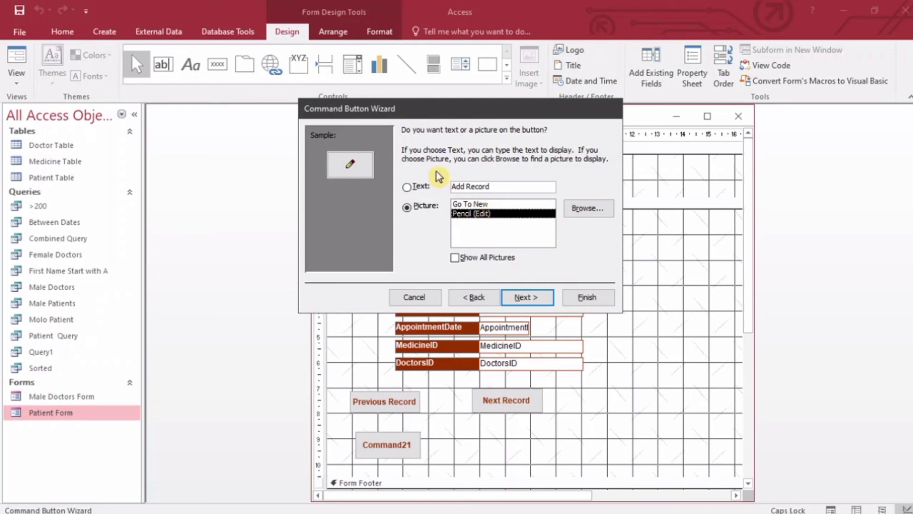
click(415, 187)
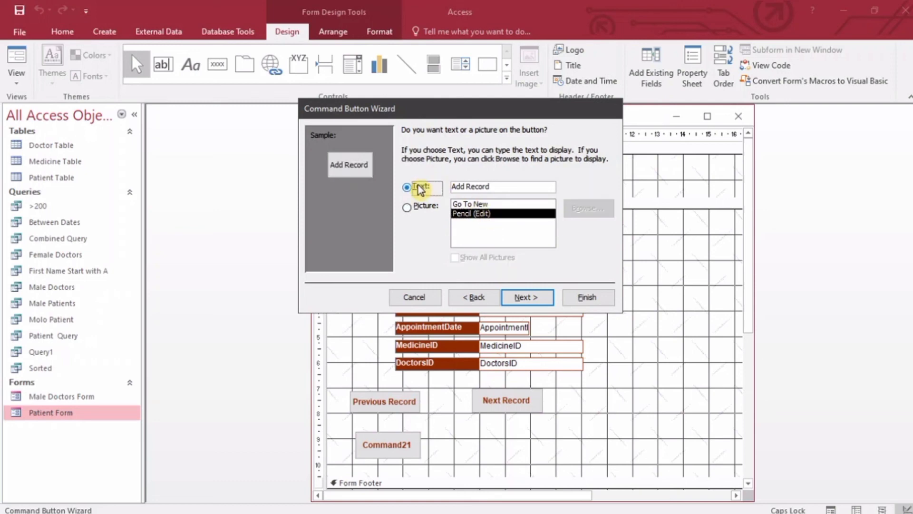
click(542, 296)
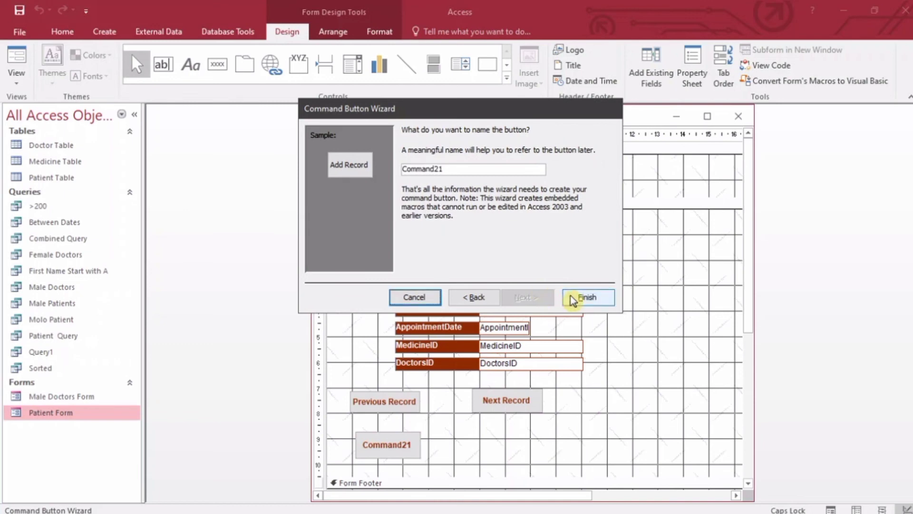
click(571, 298)
drag(405, 445, 413, 455)
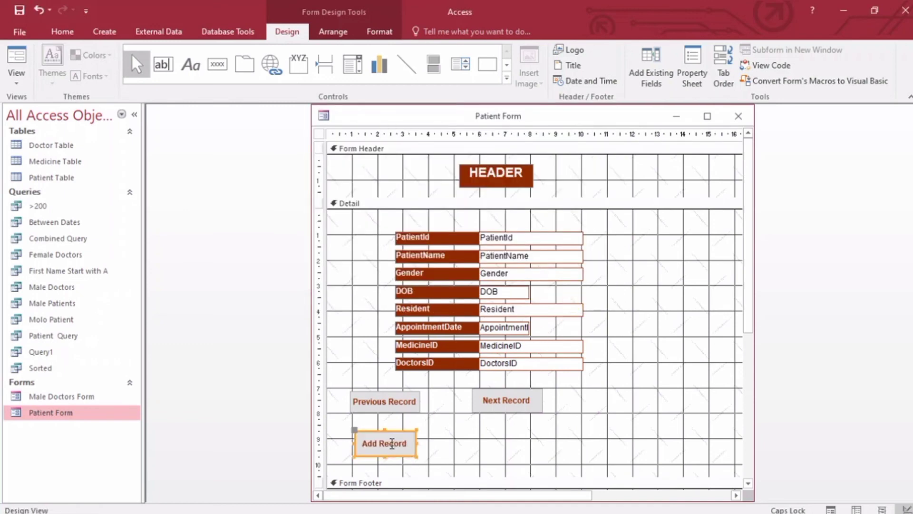
Step: Draw a command button about 3 wide by 0.8 high below Next Record and assign it the Record Operations action Delete Record
click(217, 64)
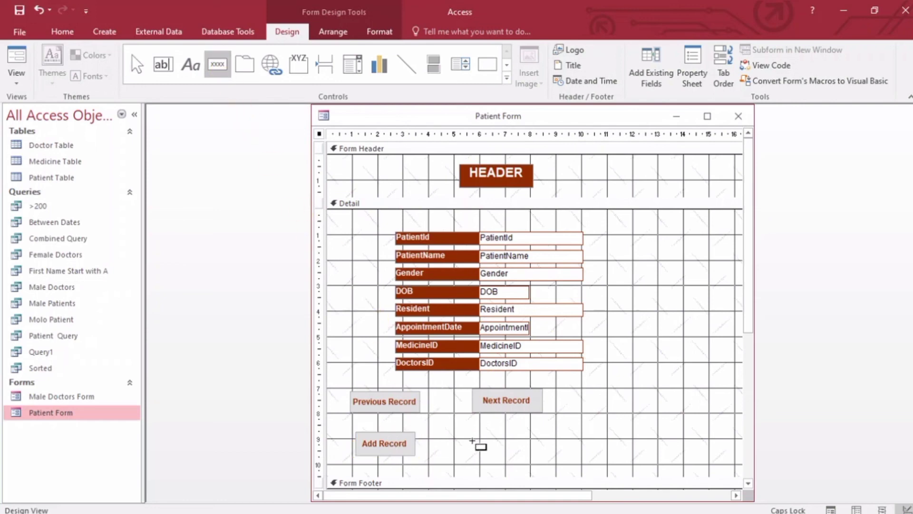
drag(472, 440, 549, 461)
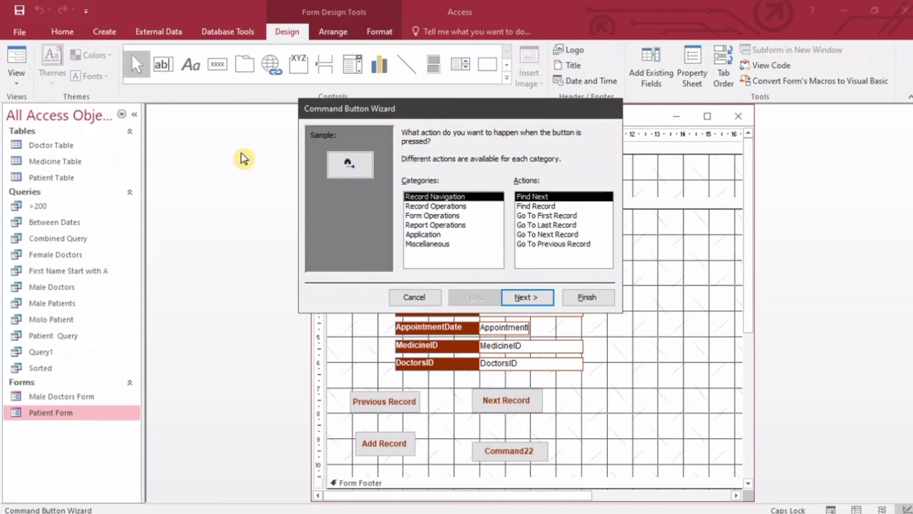
click(448, 206)
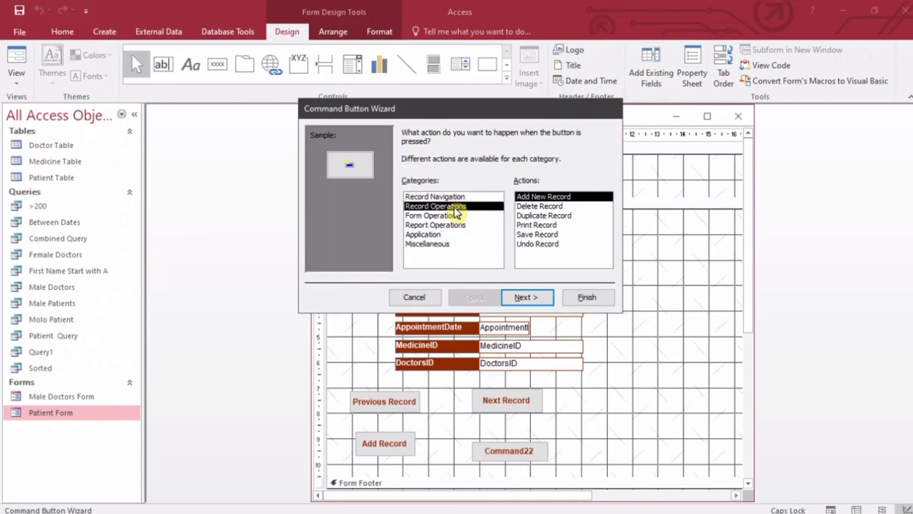
click(550, 207)
click(526, 296)
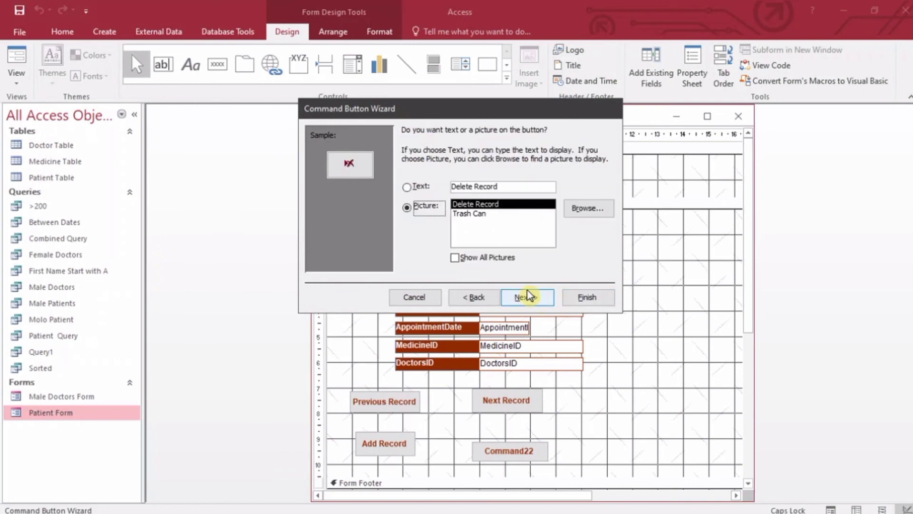
Step: Give the delete button the Trash Can picture, finish it, and widen it to about 3
click(467, 214)
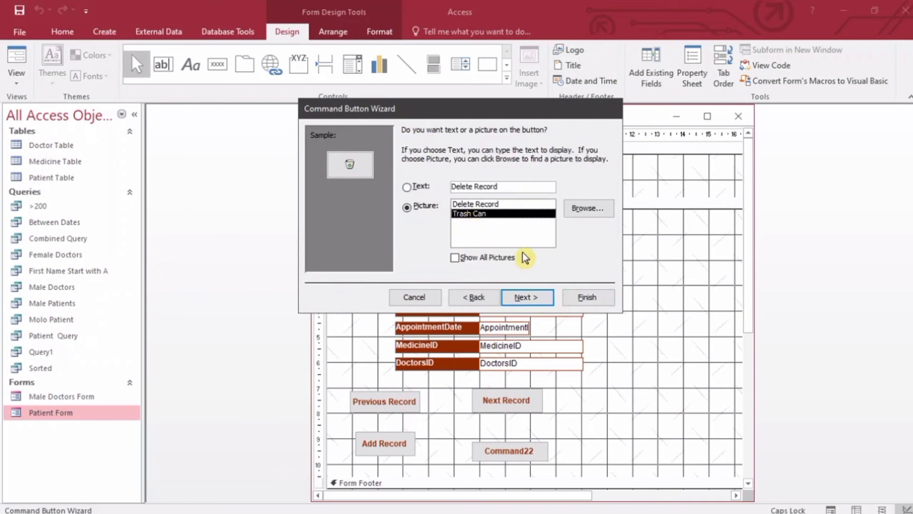
click(527, 296)
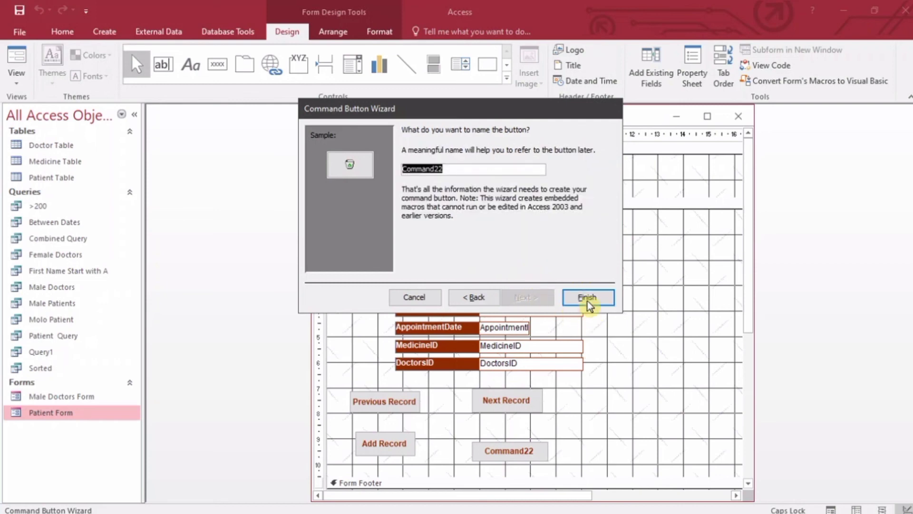
click(587, 298)
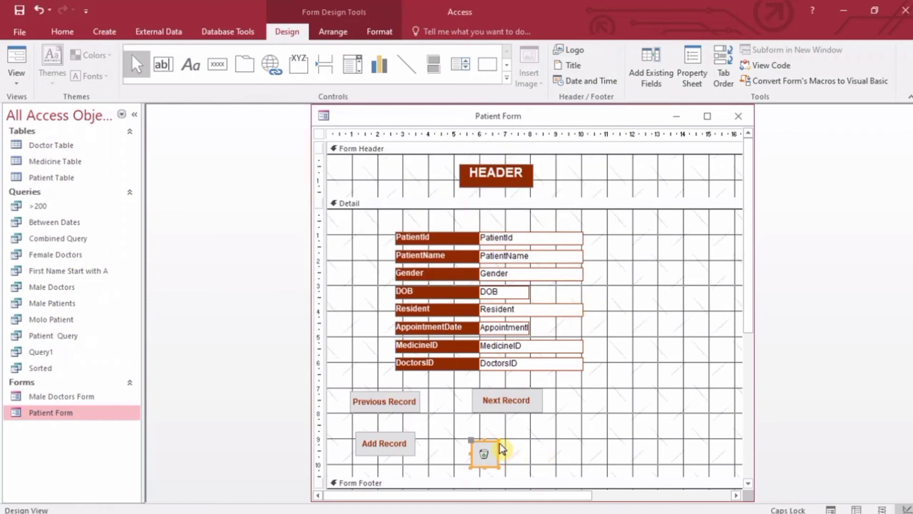
drag(500, 447, 519, 455)
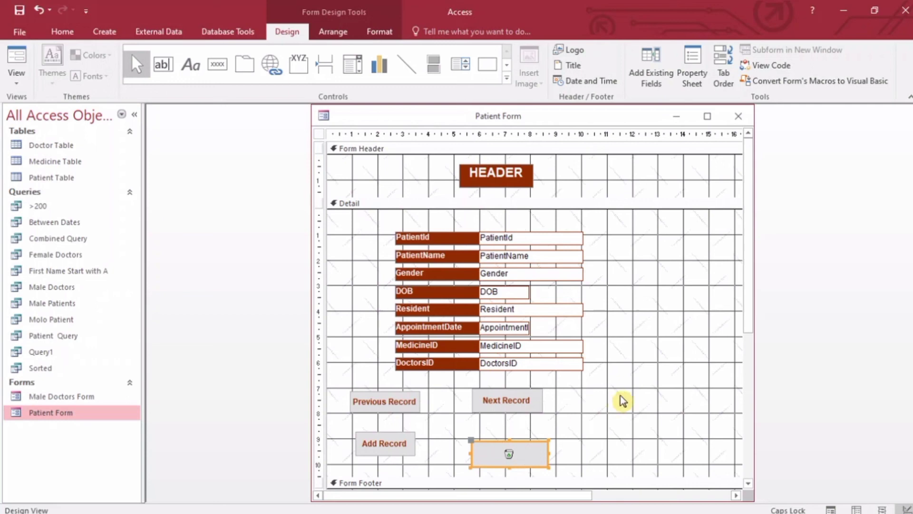
Step: Draw a command button about 3.1 wide by 1.1 high beside Next Record and assign it the Form Operations action Close Form
click(220, 70)
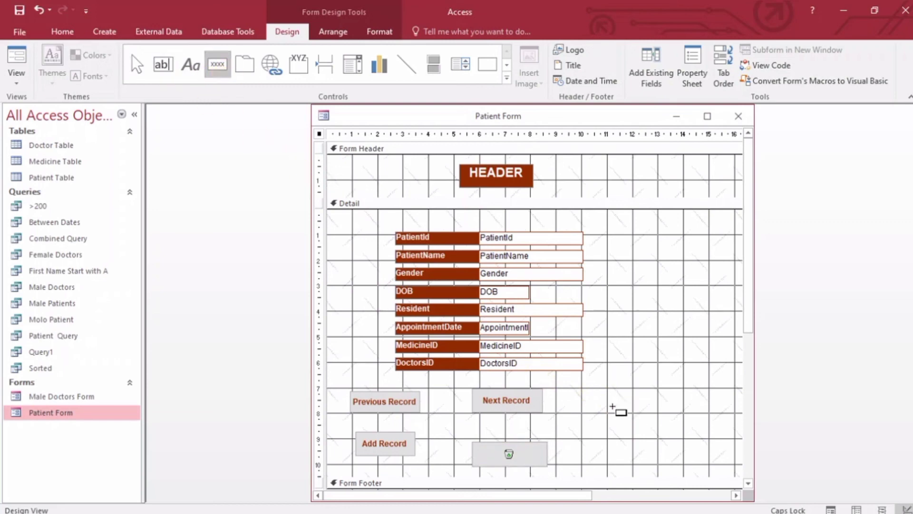
drag(612, 392, 686, 420)
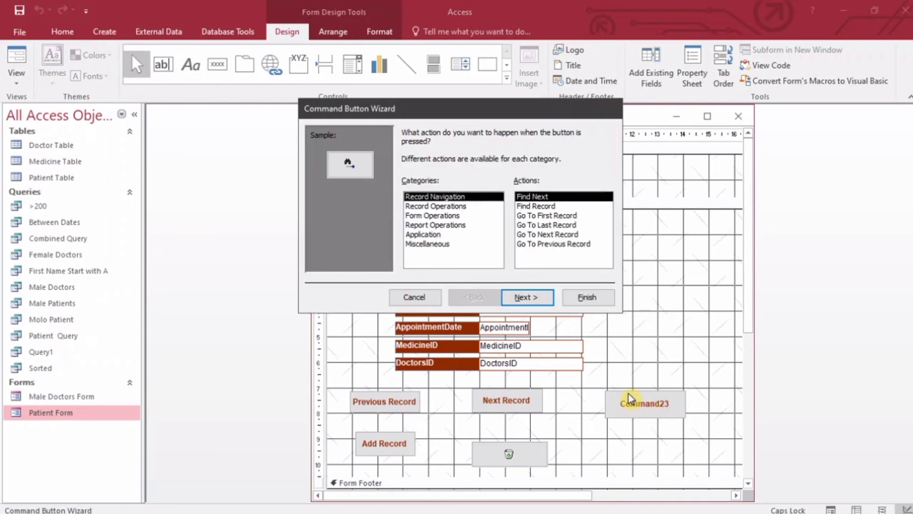
click(441, 216)
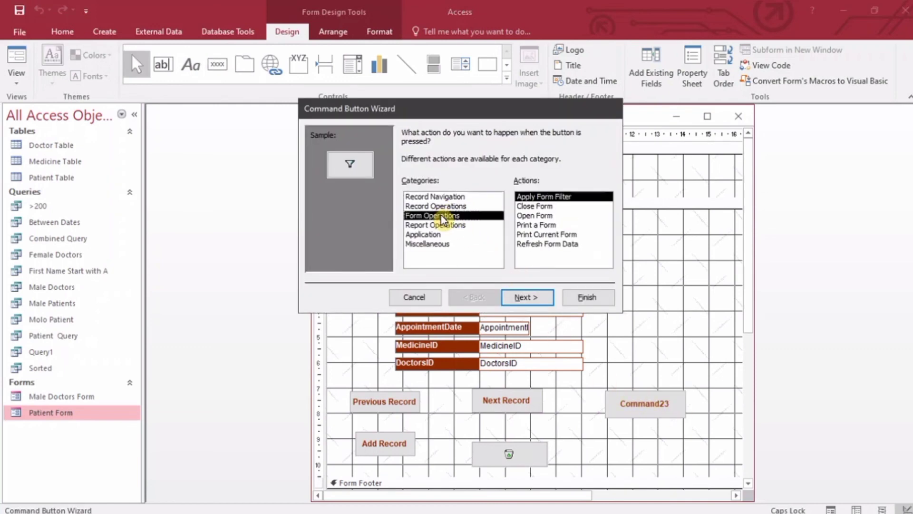
click(540, 208)
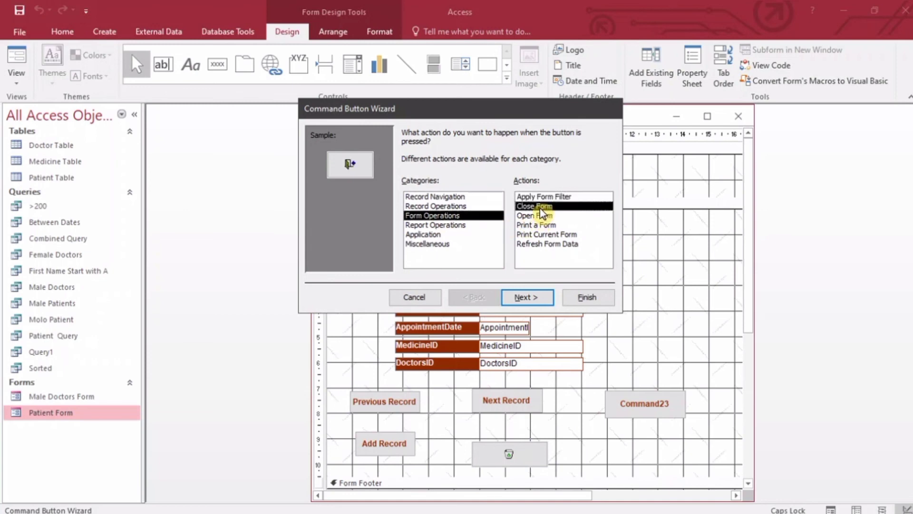
Step: Give the close button the Stop picture and finish creating it
click(543, 303)
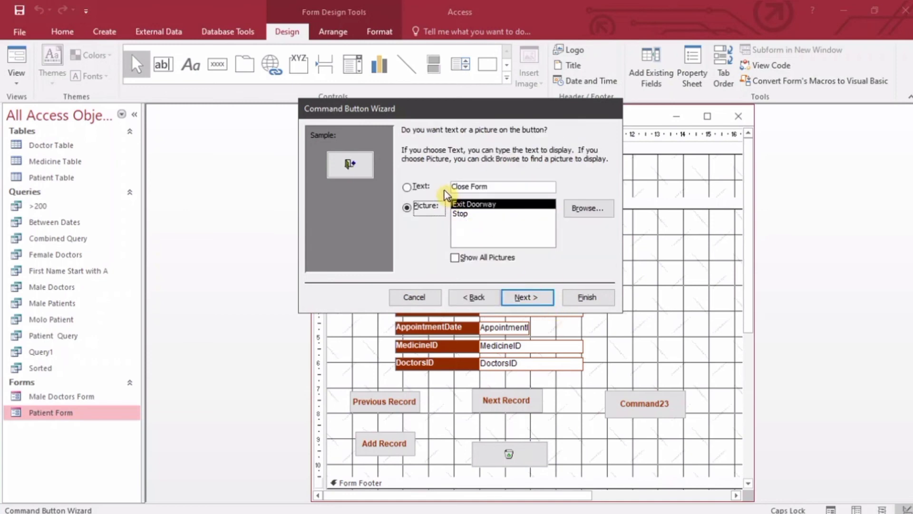
click(420, 186)
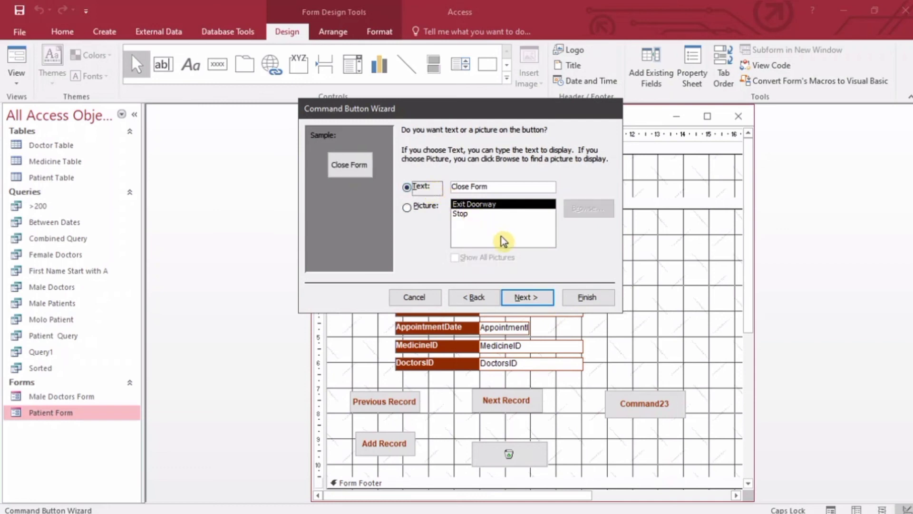
click(473, 214)
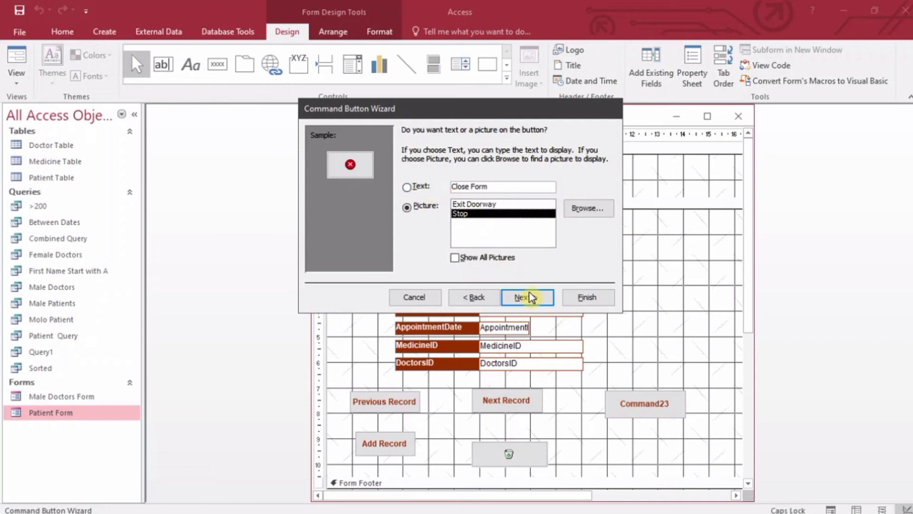
click(576, 297)
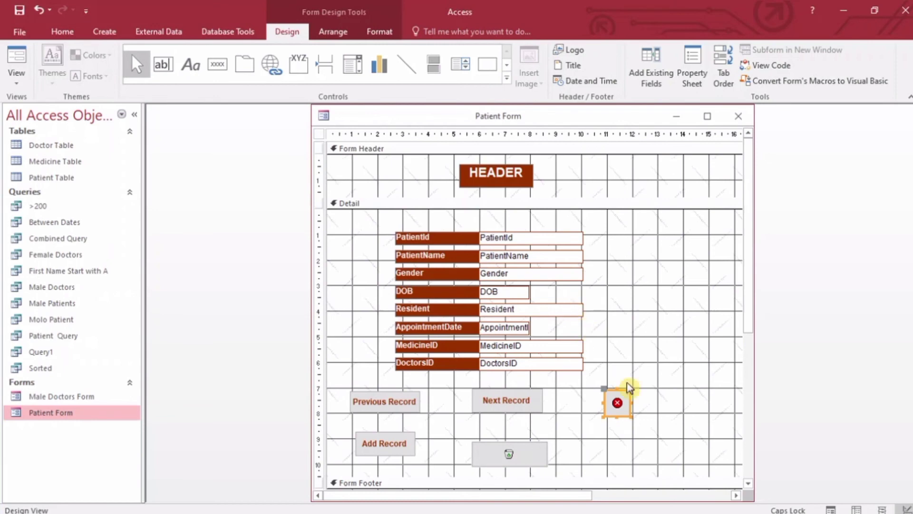
Step: Widen the close button to about 3 and move it to the upper-right corner of the Detail section
drag(632, 416, 703, 222)
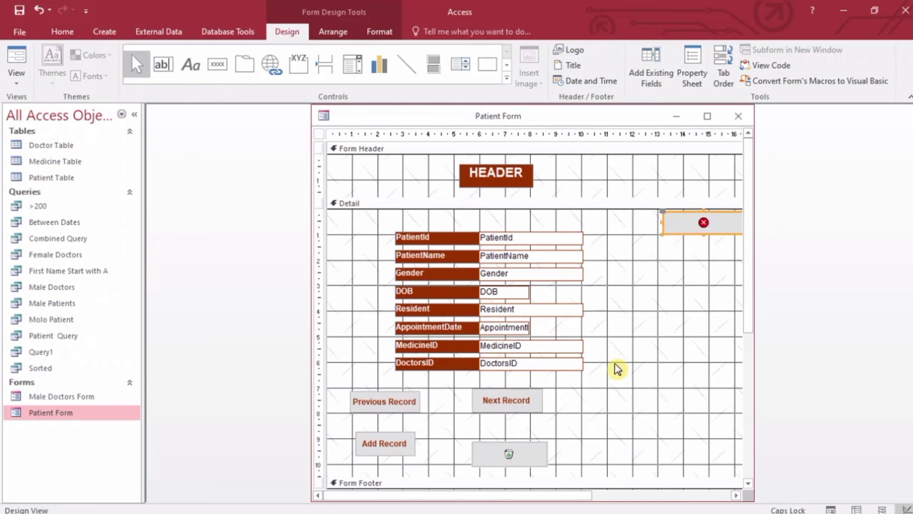
drag(577, 496, 541, 491)
click(608, 403)
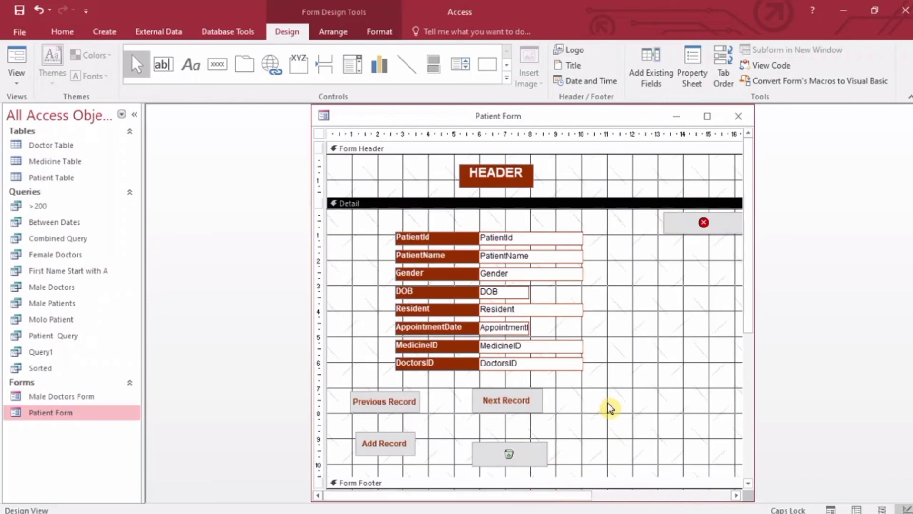
Step: Draw a command button about 3.2 wide by 1 high beside Next Record and assign it the Record Operations action Save Record
click(220, 66)
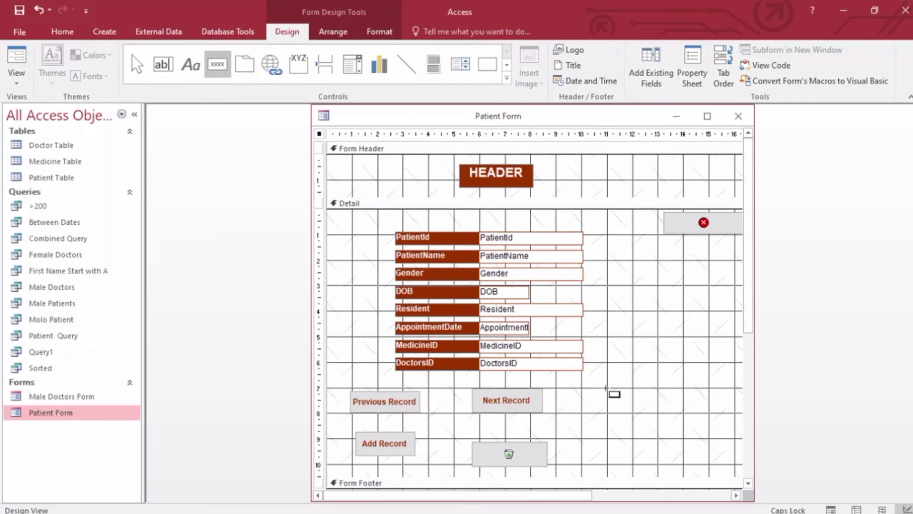
drag(607, 388, 690, 413)
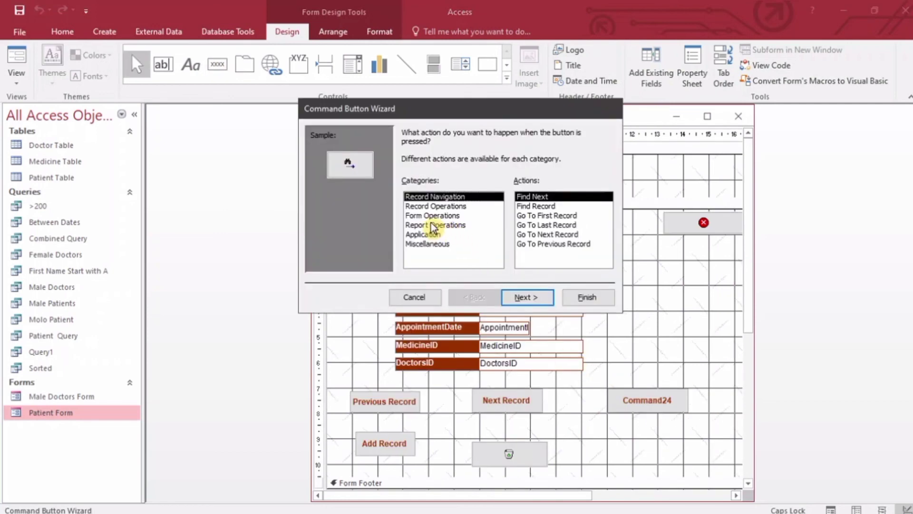
click(431, 217)
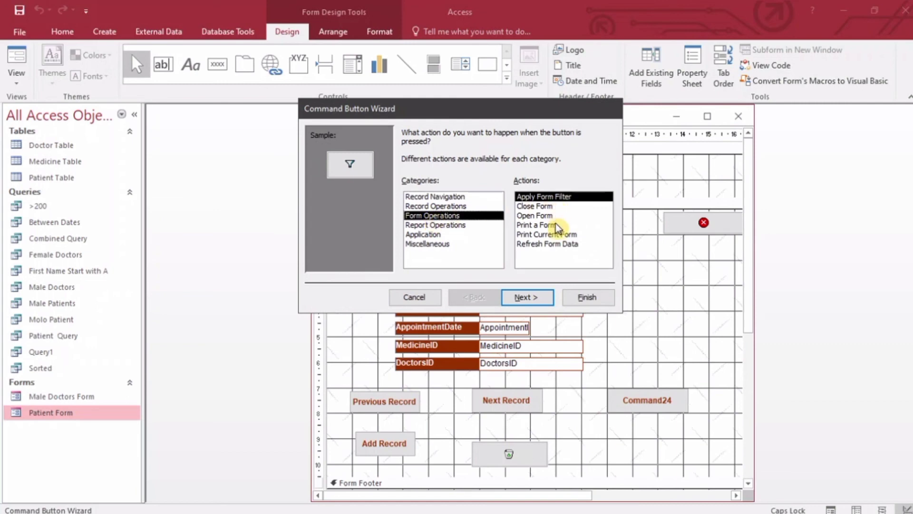
click(456, 225)
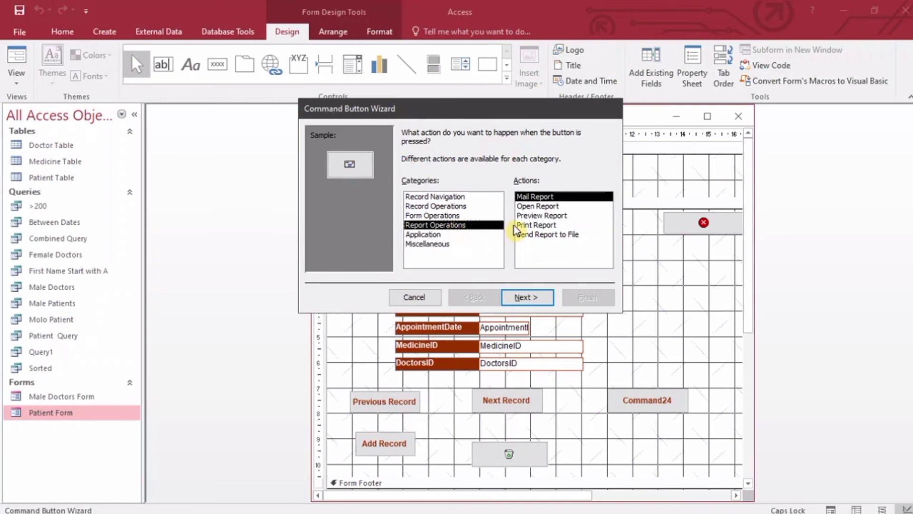
click(449, 244)
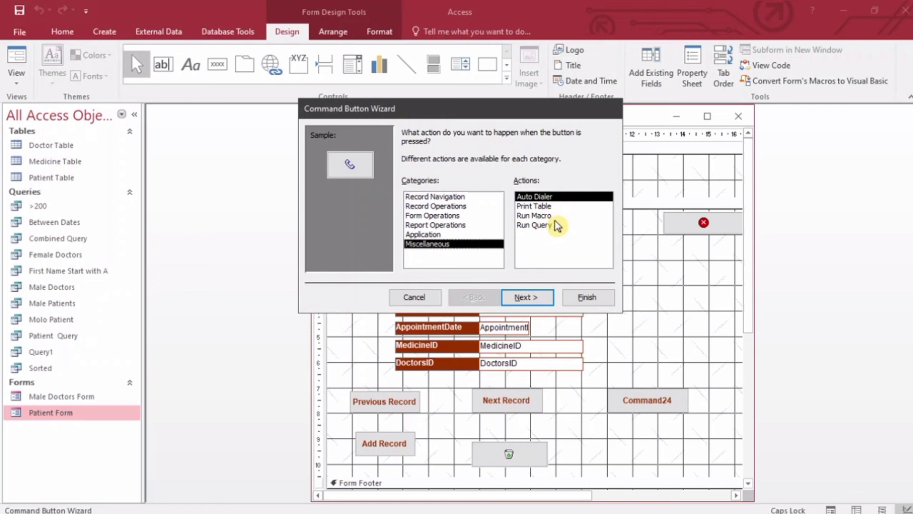
click(469, 208)
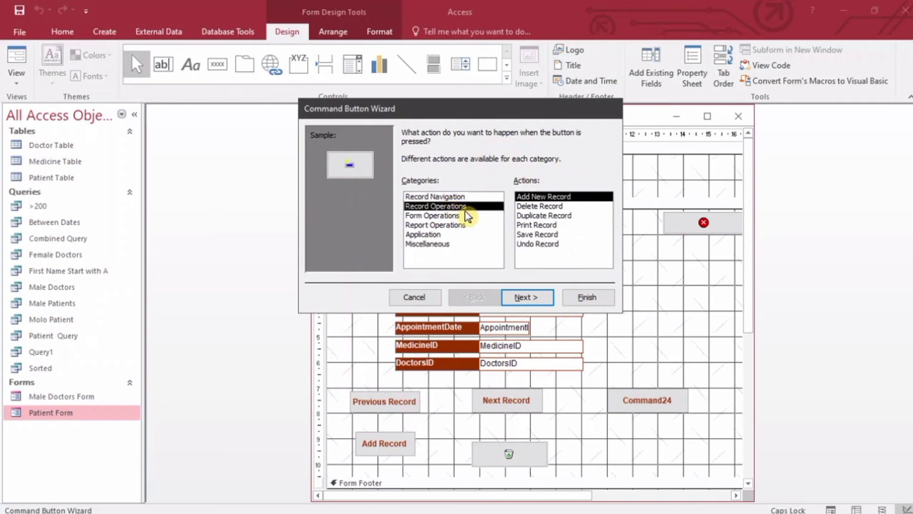
click(553, 236)
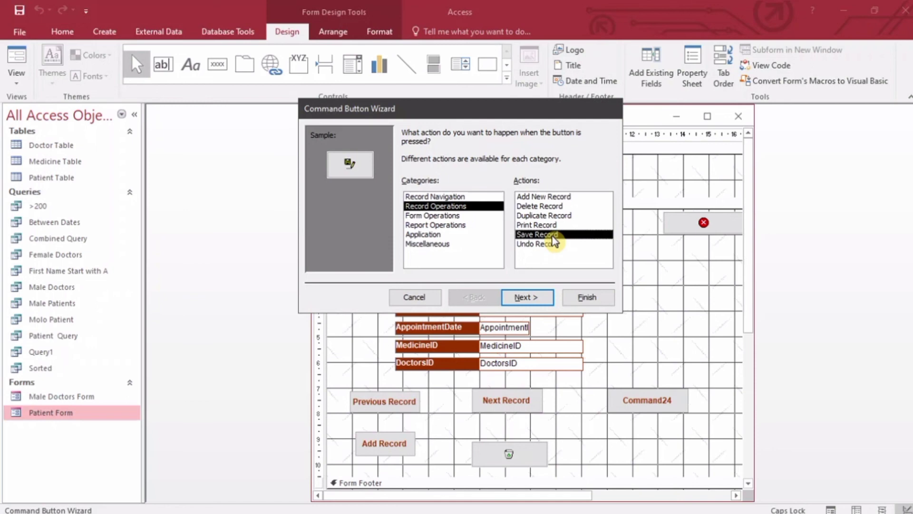
Step: Display the text Save Record on the new button instead of a picture and finish creating it
click(536, 296)
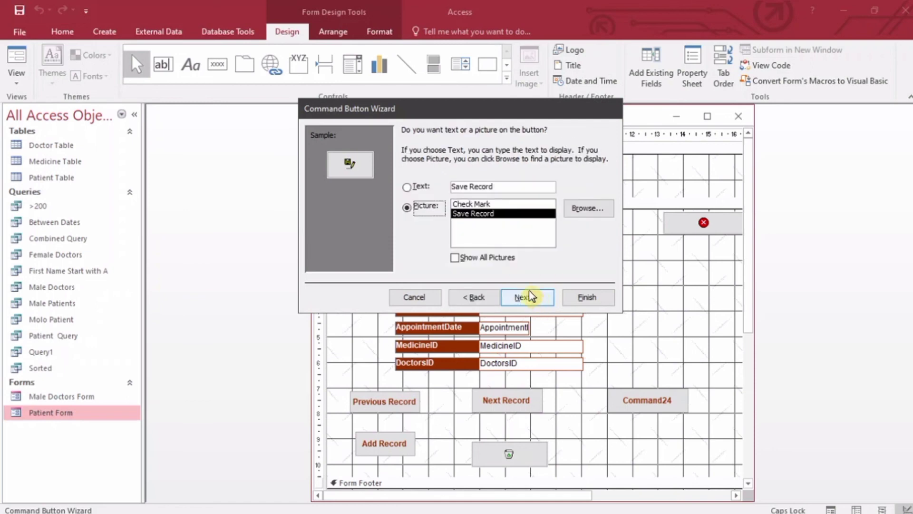
click(409, 187)
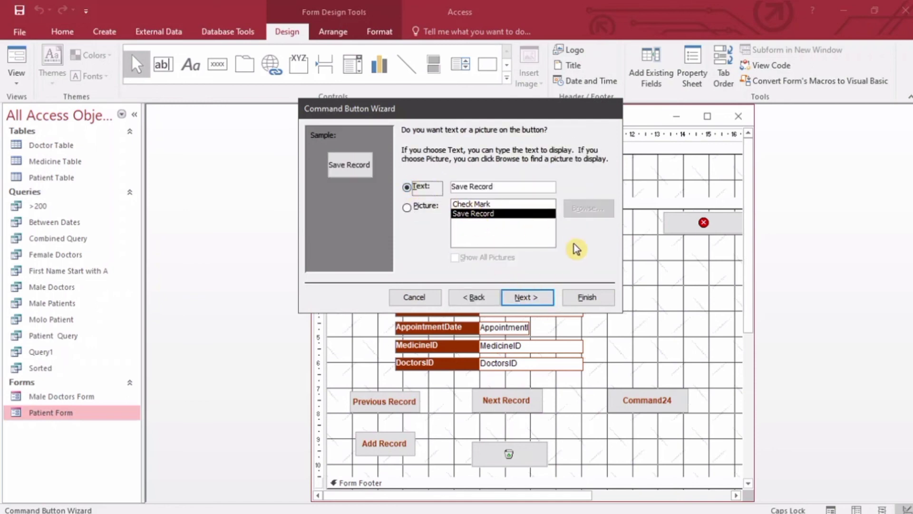
click(535, 298)
click(587, 298)
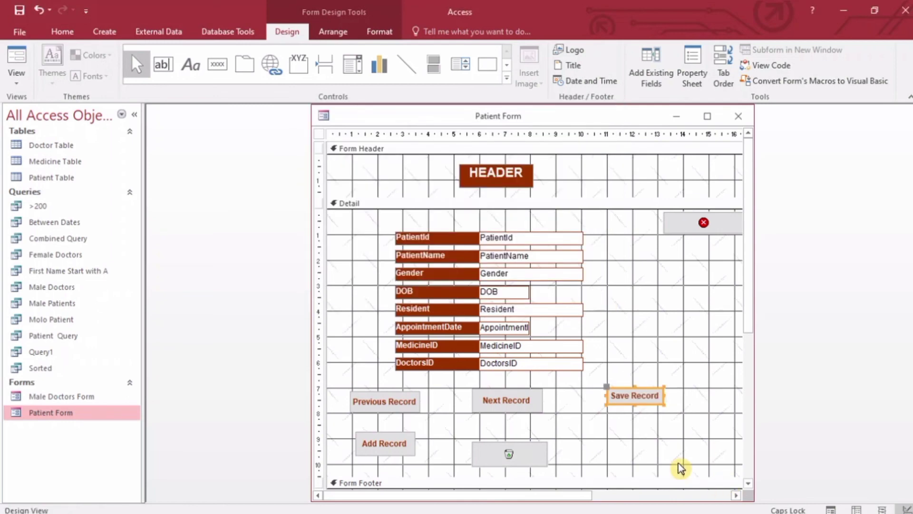
Step: Move the trash can button up slightly and increase the Save Record button's height to about 1
drag(519, 448, 518, 441)
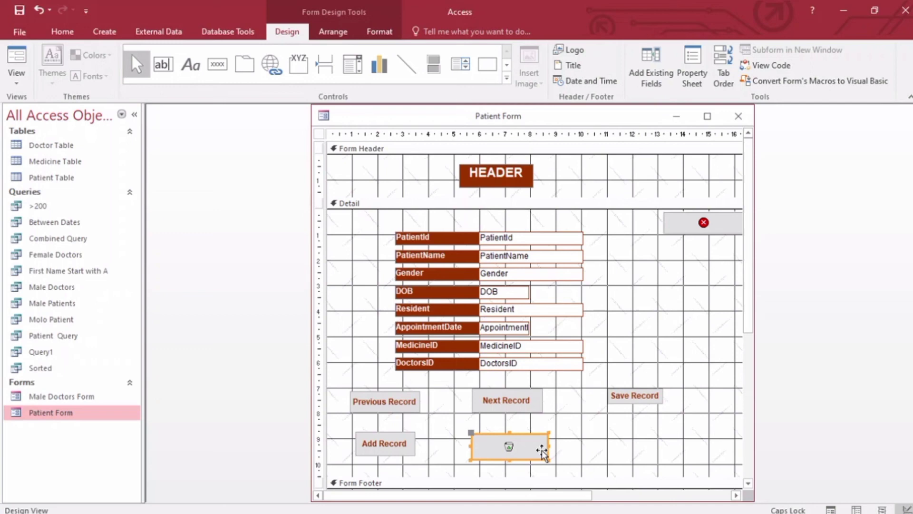
click(646, 394)
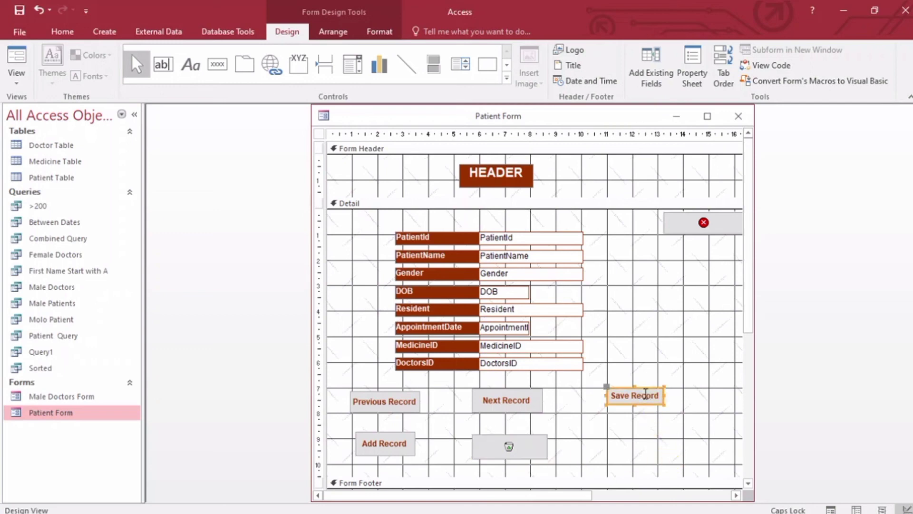
drag(662, 401, 663, 410)
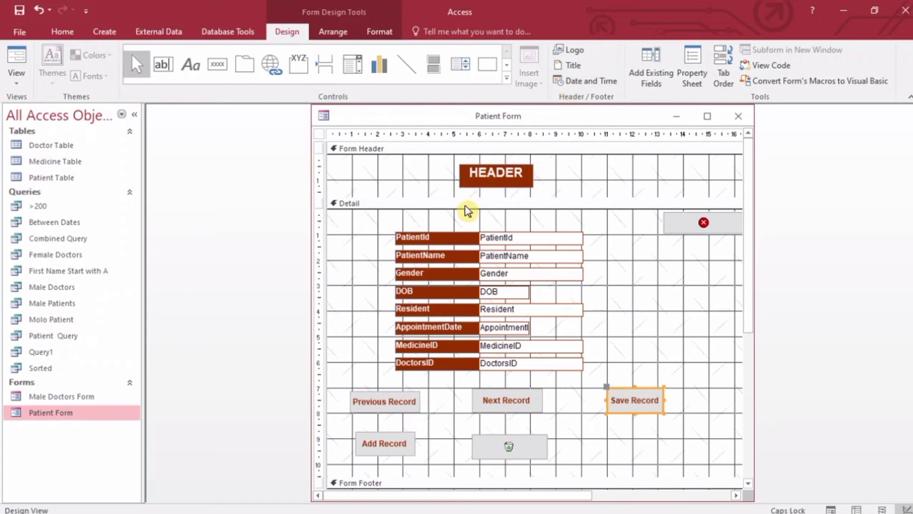
Step: Close the Patient Form, saving its design changes, and reopen it in Form View
click(739, 117)
click(427, 304)
double_click(60, 415)
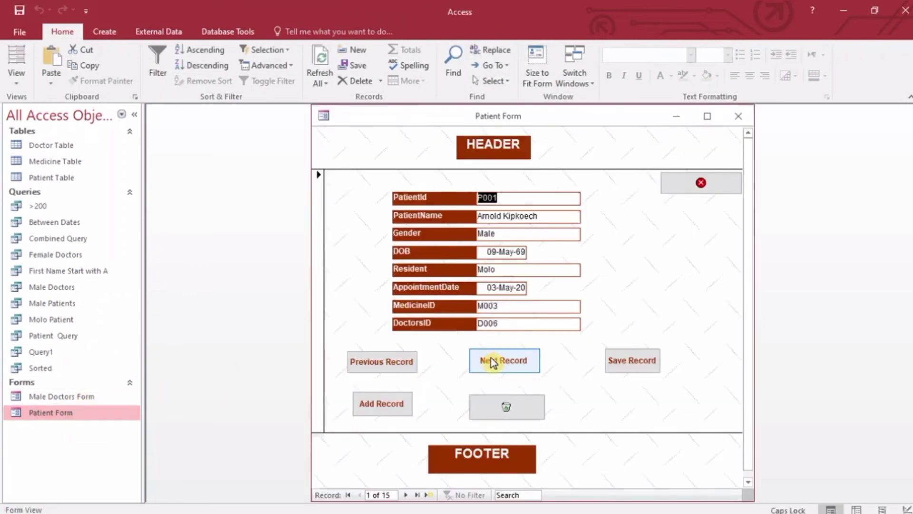
Step: Test the navigation buttons by going forward three records and back one
click(505, 363)
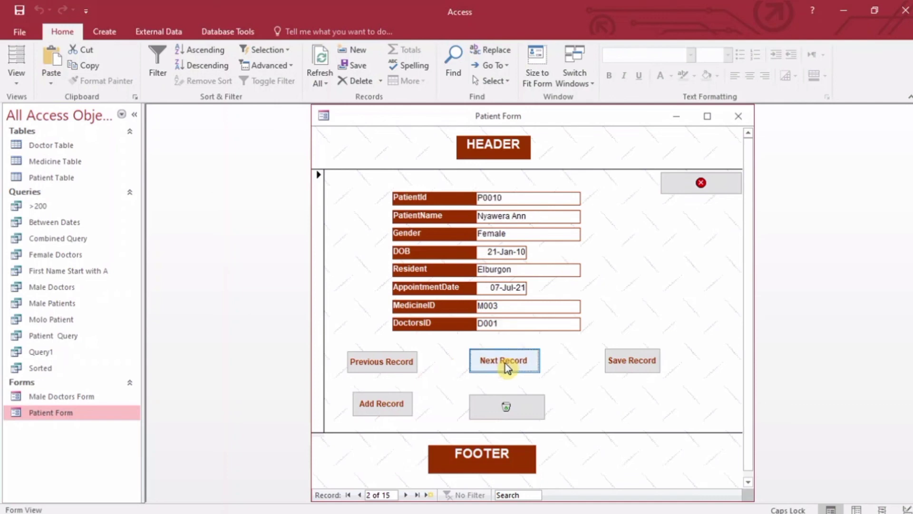
click(505, 363)
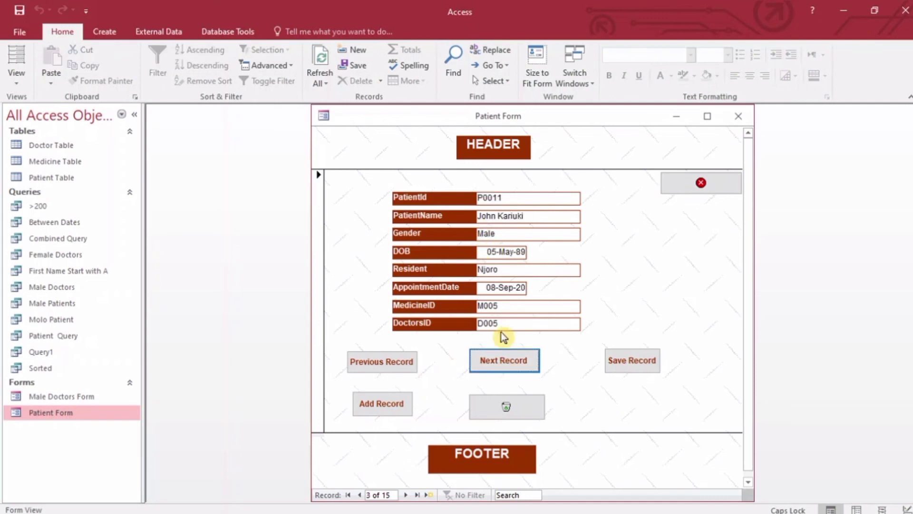
click(502, 365)
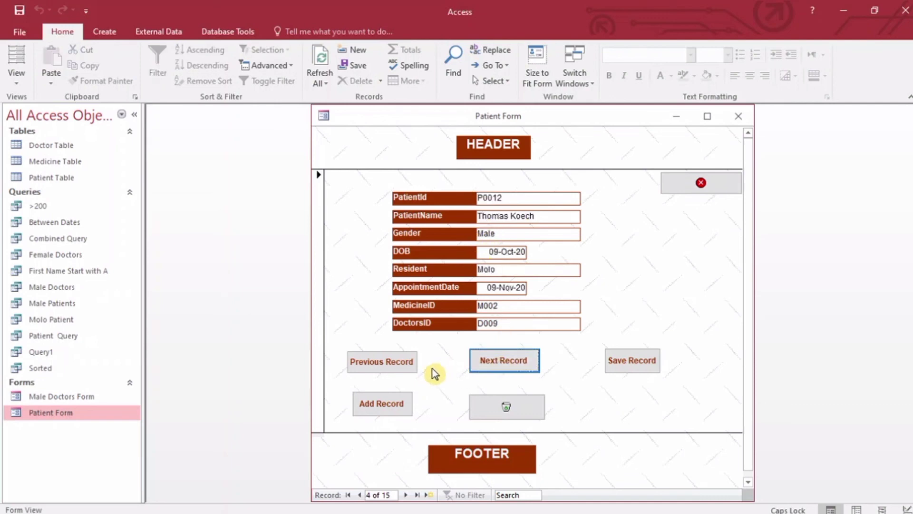
click(391, 368)
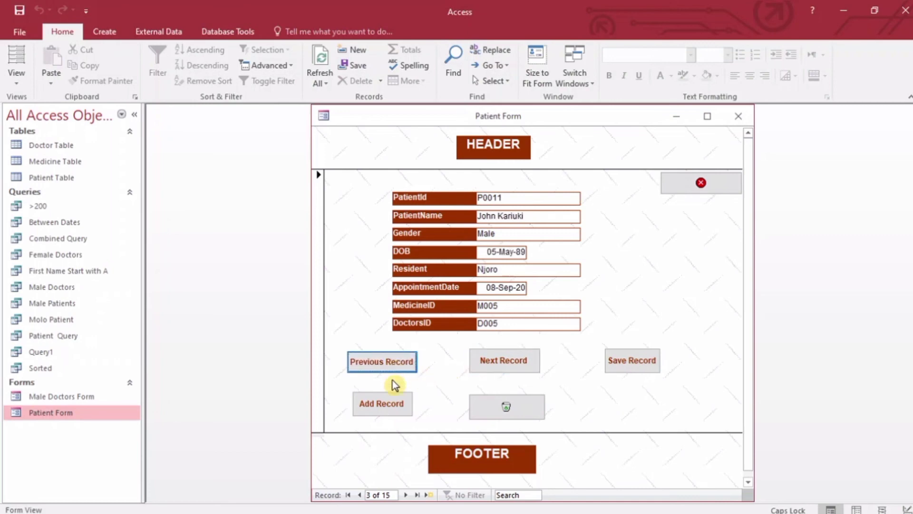
Step: Add a blank record and enter the patient ID, the patient's name and ee as the gender
click(392, 404)
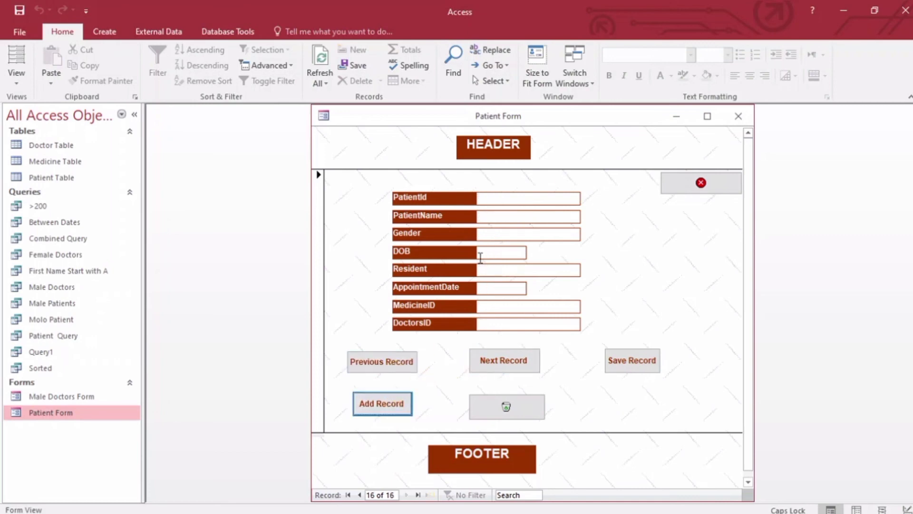
click(556, 196)
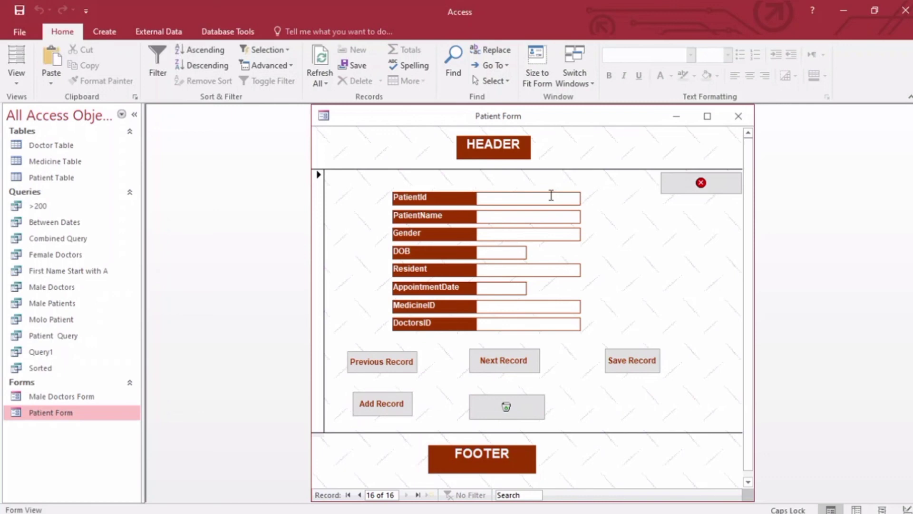
text(43482)
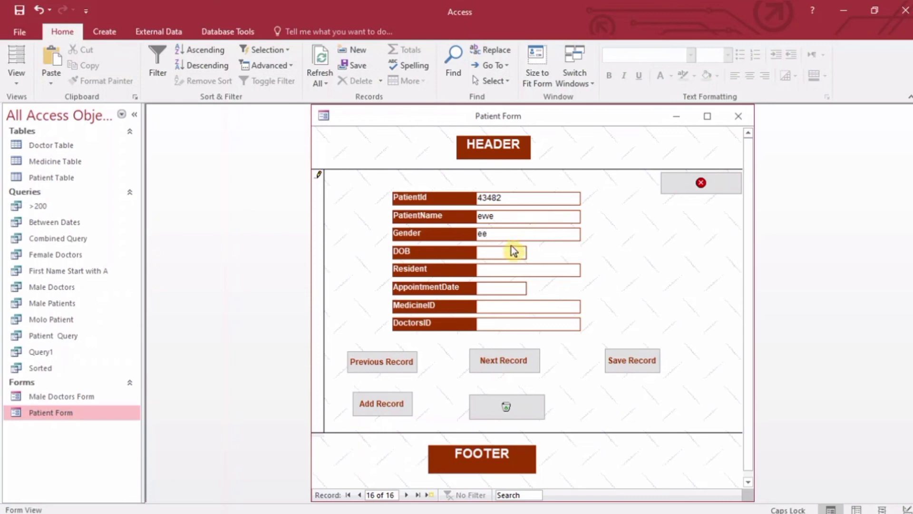
Step: Set the new record's date of birth by picking a day from the calendar
click(505, 253)
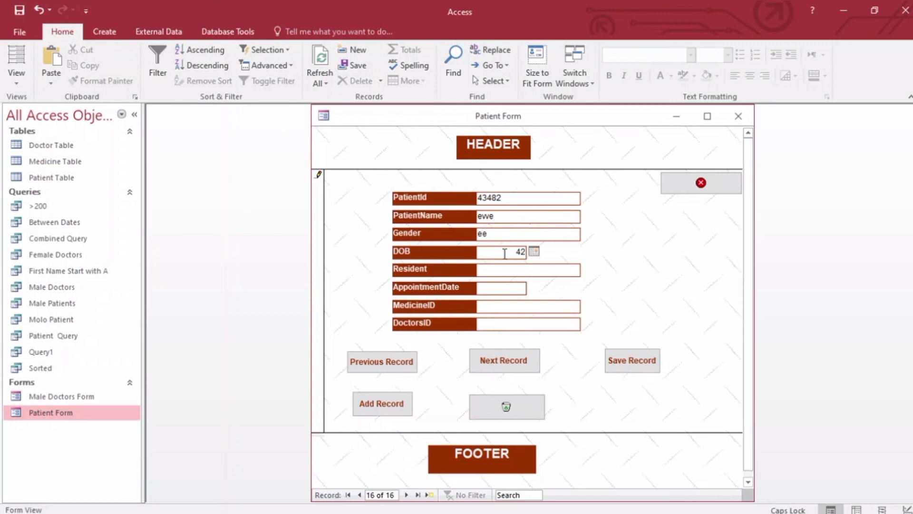
click(535, 256)
click(421, 265)
click(421, 266)
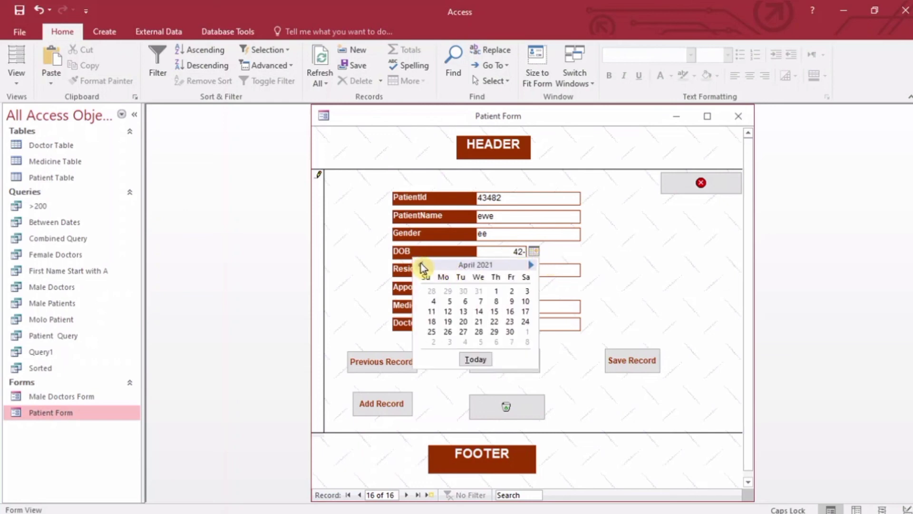
click(422, 266)
click(479, 331)
Step: Enter sdfsd as the resident and pick 4 Jun 2021 as the appointment date
click(550, 269)
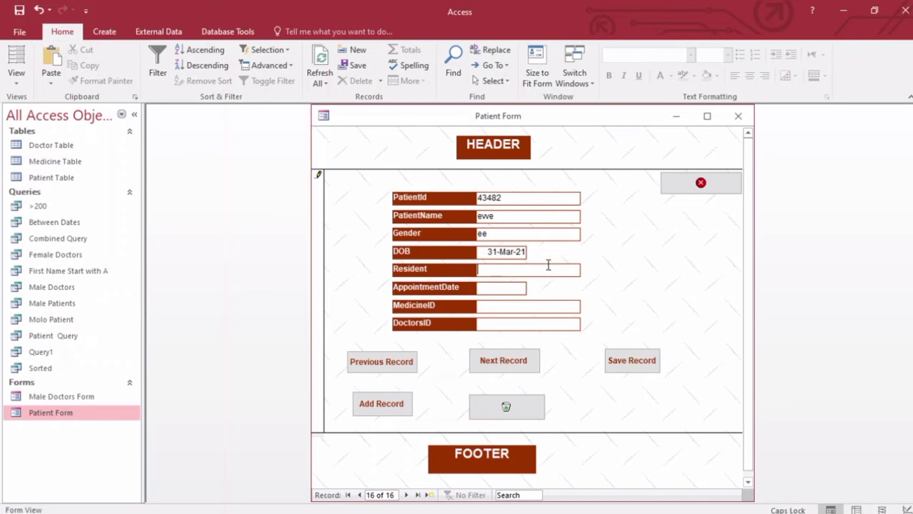
text(sdfsd)
click(515, 291)
click(533, 287)
click(512, 327)
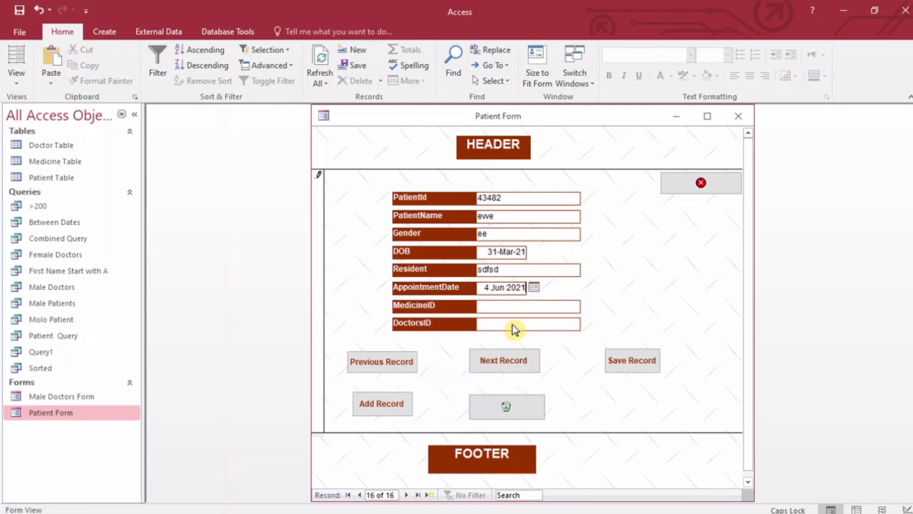
Step: Enter M001 as the medicine ID and D001 as the doctor's ID in the new record
click(524, 308)
text(Med)
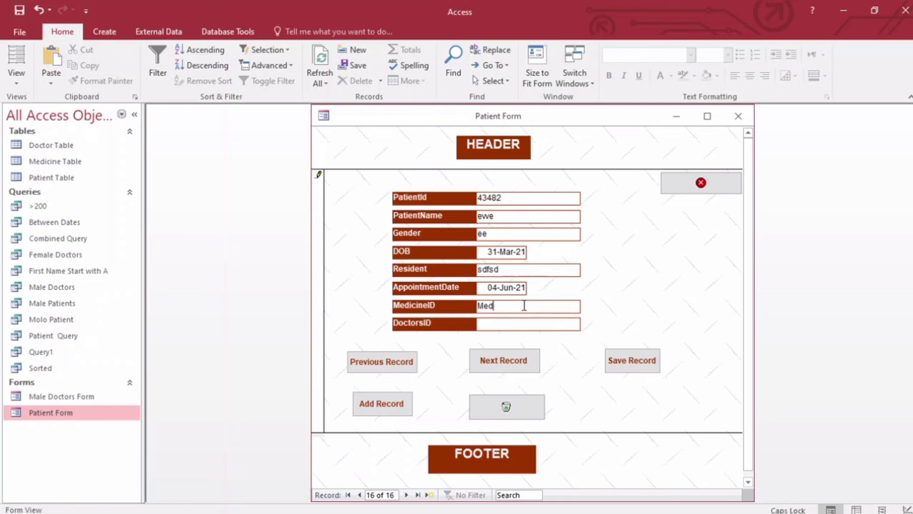
key(BackSpace)
key(BackSpace)
text(001)
click(513, 322)
text(D001)
Step: Delete the sample record with the form's delete button, accept the deletion, and close the form with its own close button
click(497, 412)
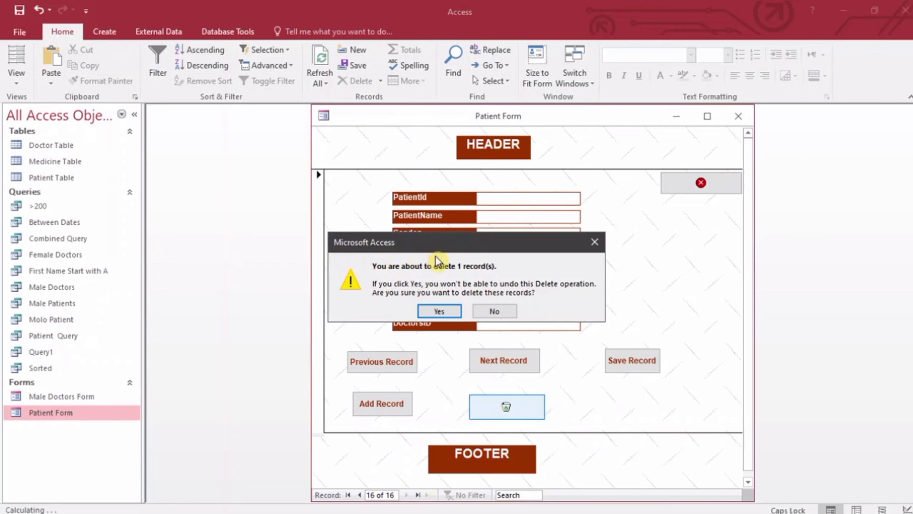
click(438, 312)
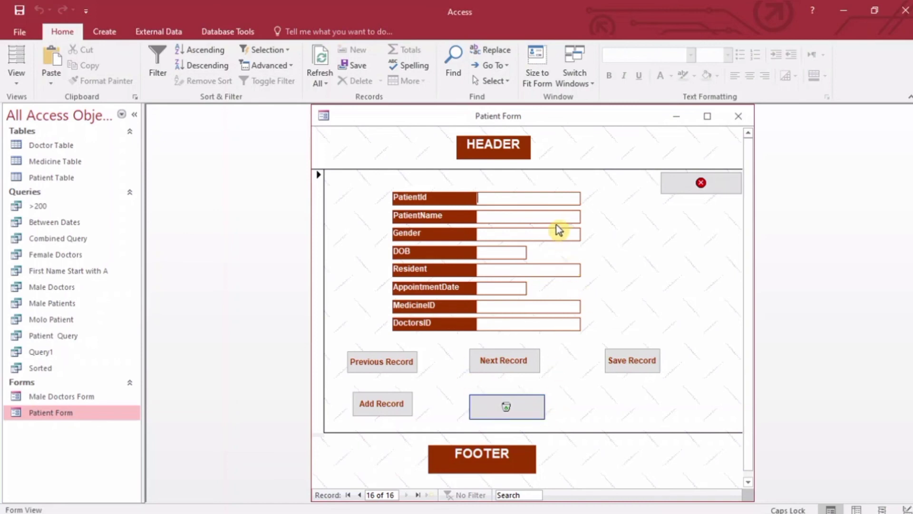
click(691, 186)
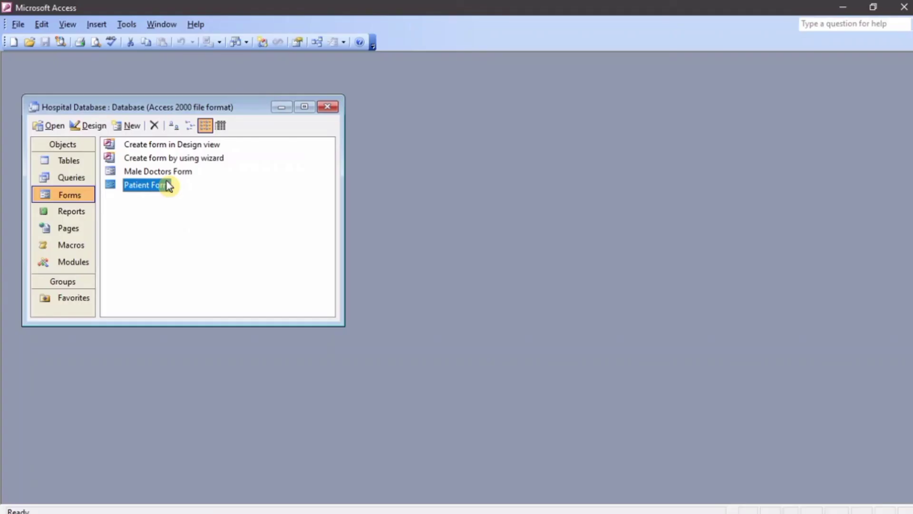
Step: Switch to the older Access version's Hospital Database and open the Patient Form in Design view
double_click(167, 185)
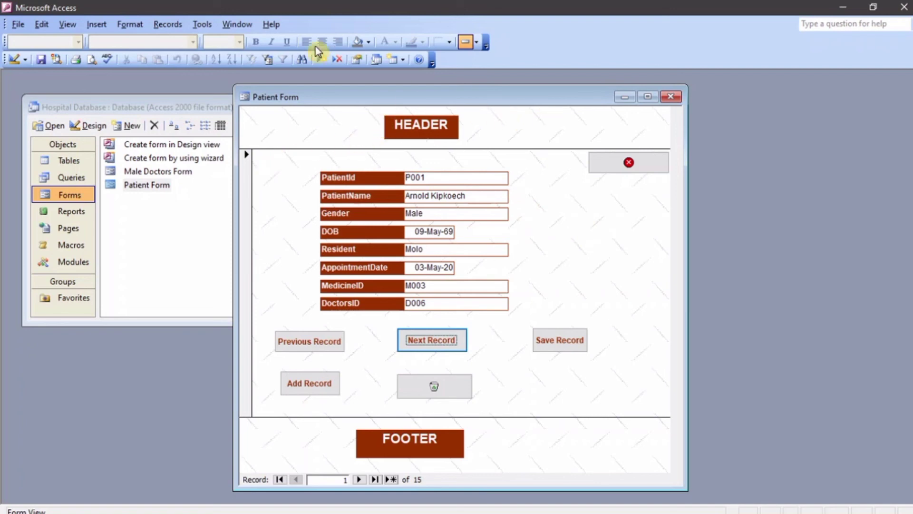
click(14, 60)
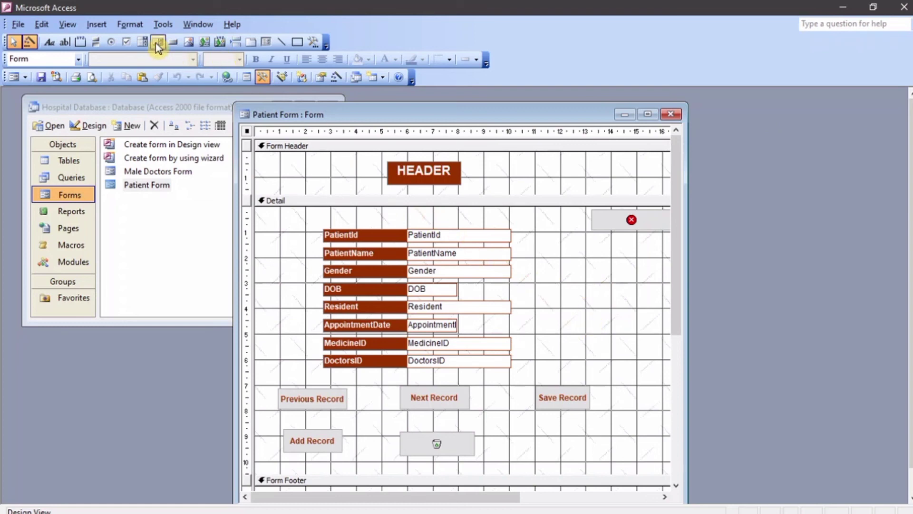
Step: Insert the monitor-683248_1920 picture from Downloads as an image control in the Detail section, beside the patient fields
click(189, 43)
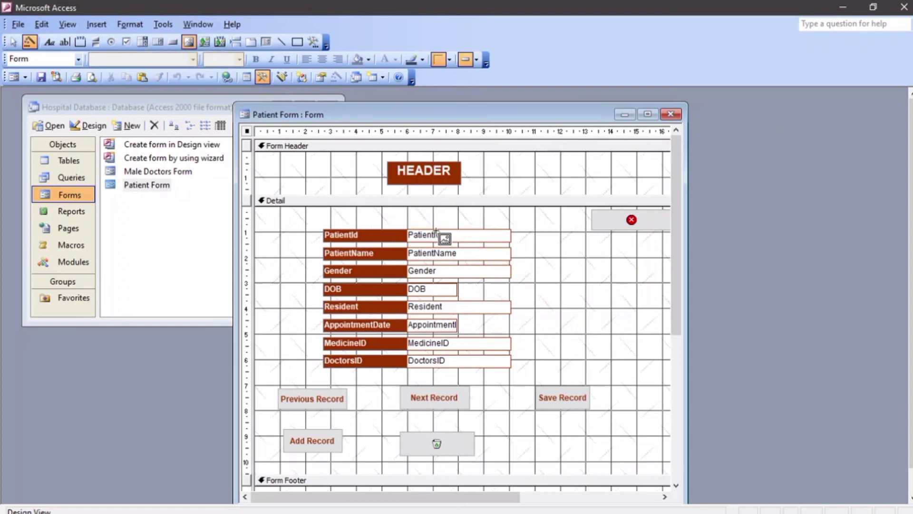
drag(547, 279, 632, 335)
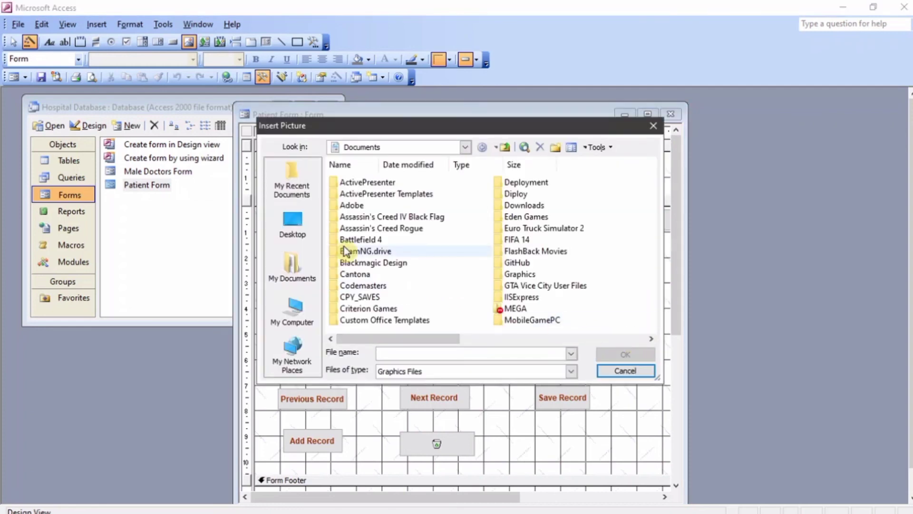
click(292, 223)
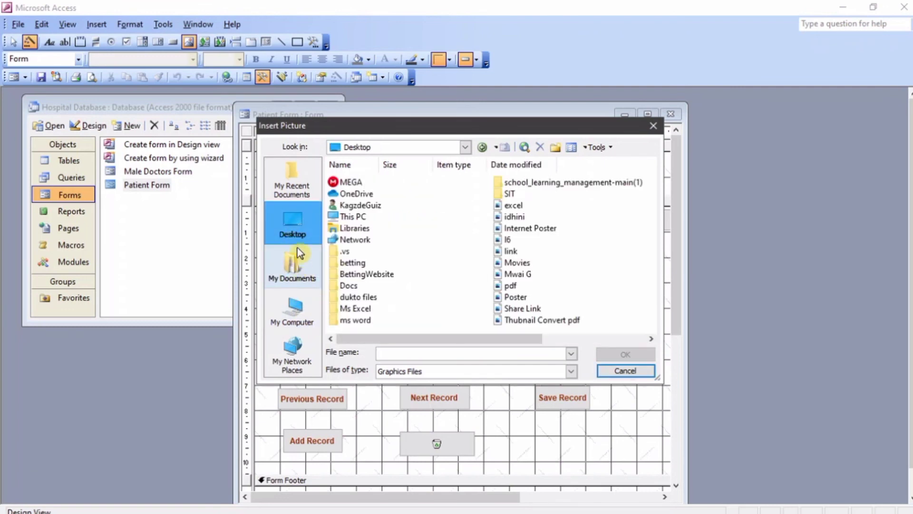
click(300, 309)
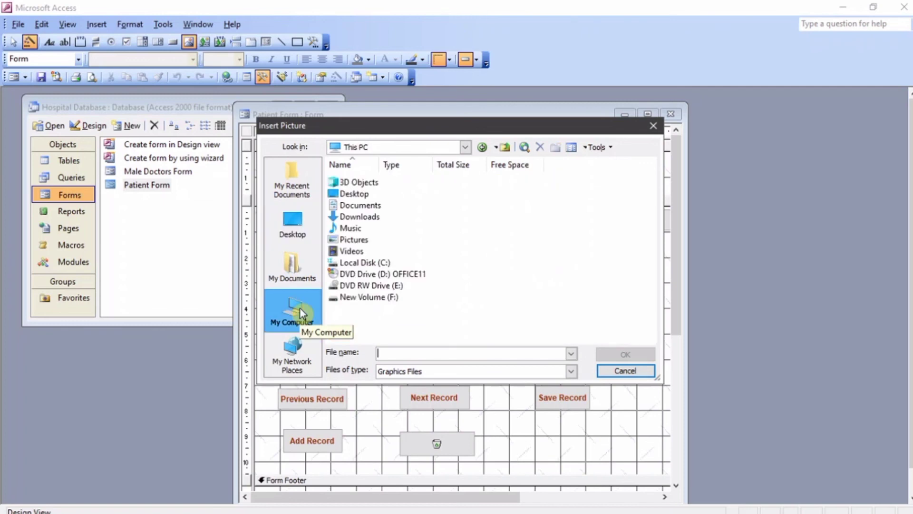
double_click(373, 217)
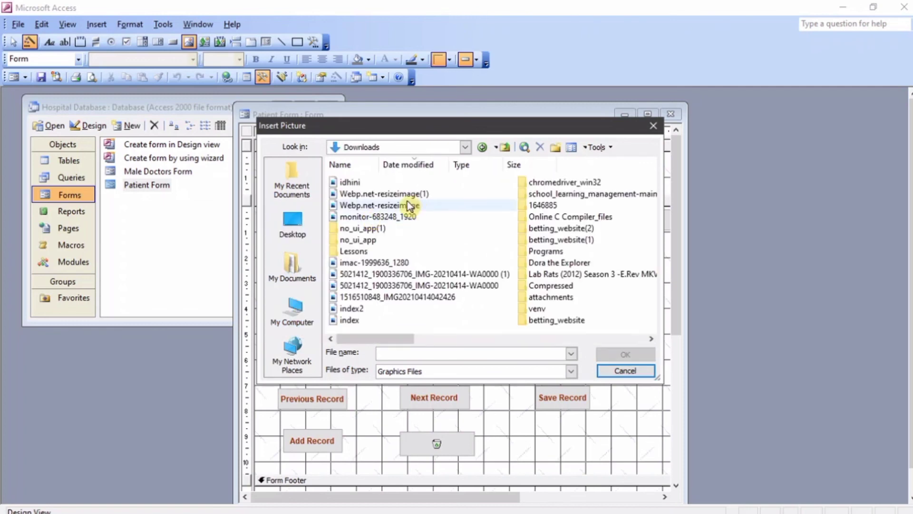
click(409, 216)
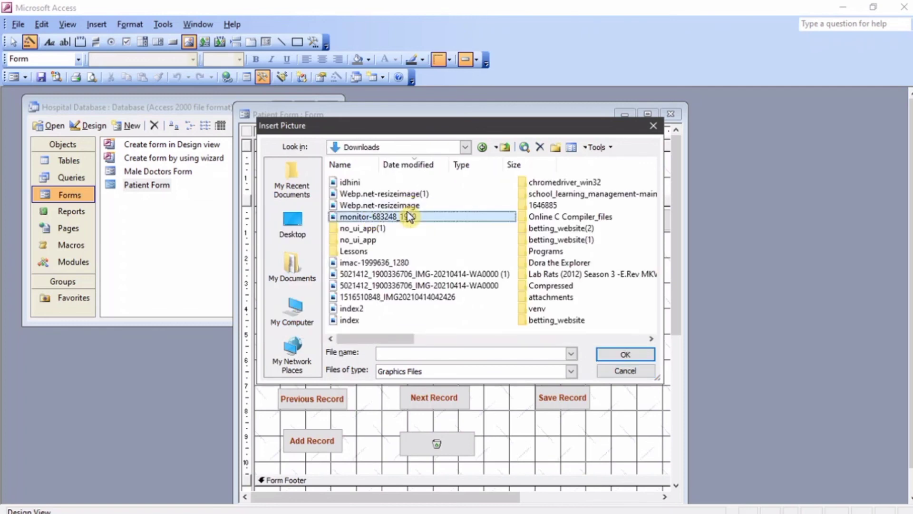
click(627, 357)
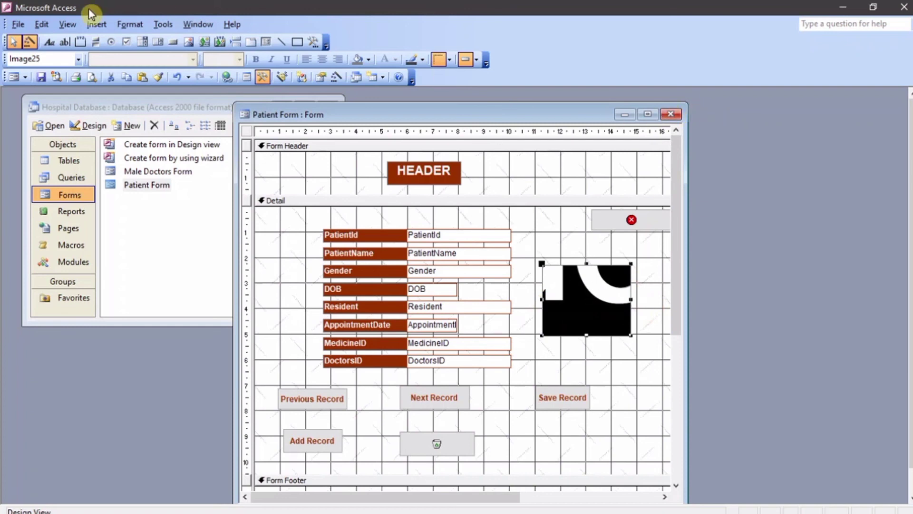
Step: Save and close the Patient Form, and reopen it in Form view to check the picture
click(42, 76)
click(672, 116)
double_click(129, 184)
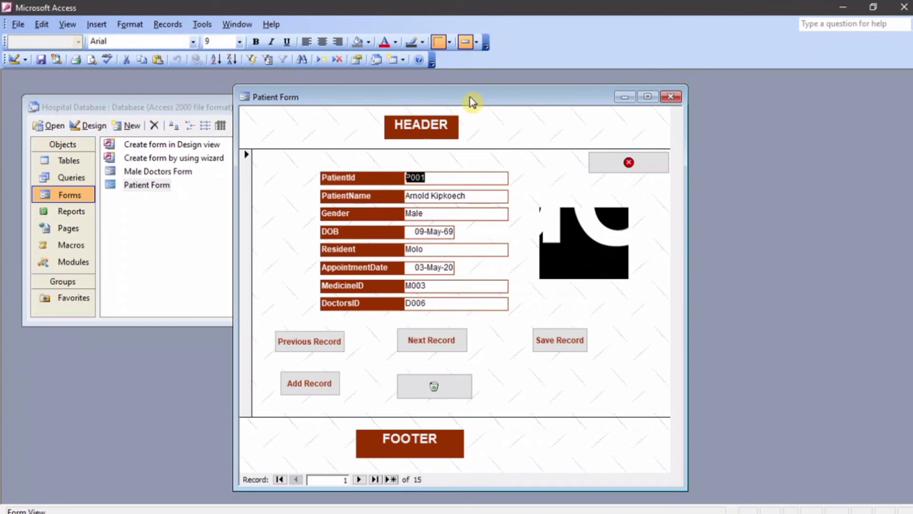
Step: Return the Patient Form to Design view and delete the inserted picture from the Detail section
click(13, 60)
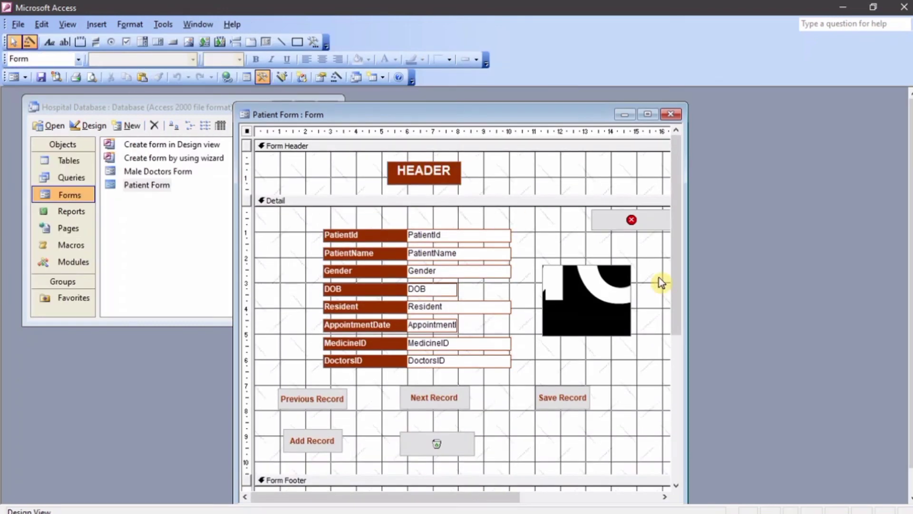
click(611, 291)
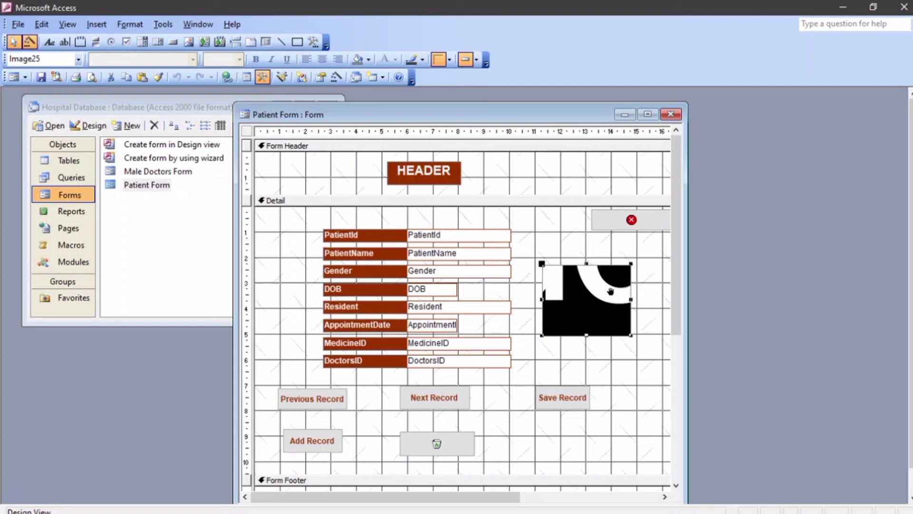
key(Delete)
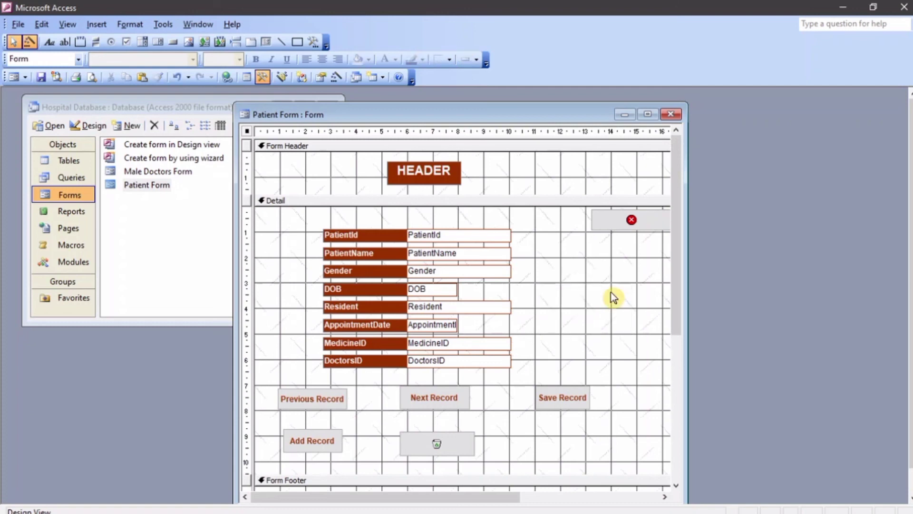
click(125, 44)
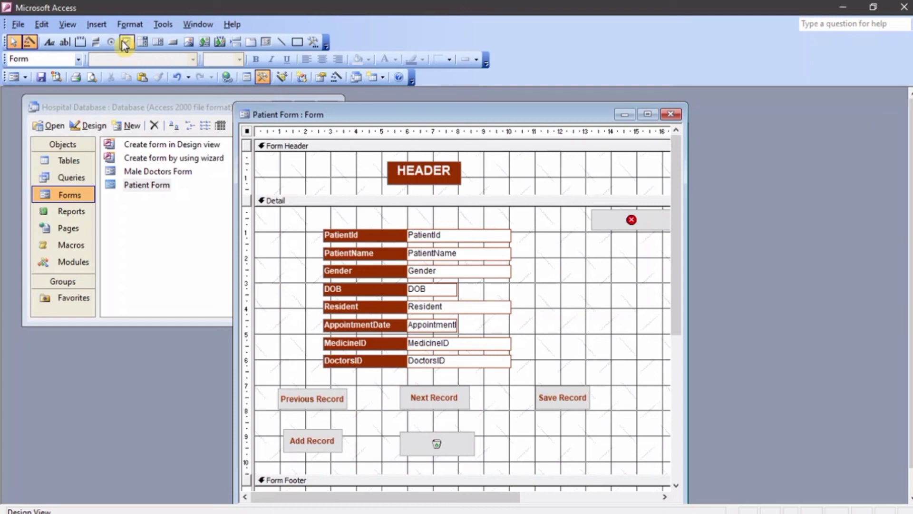